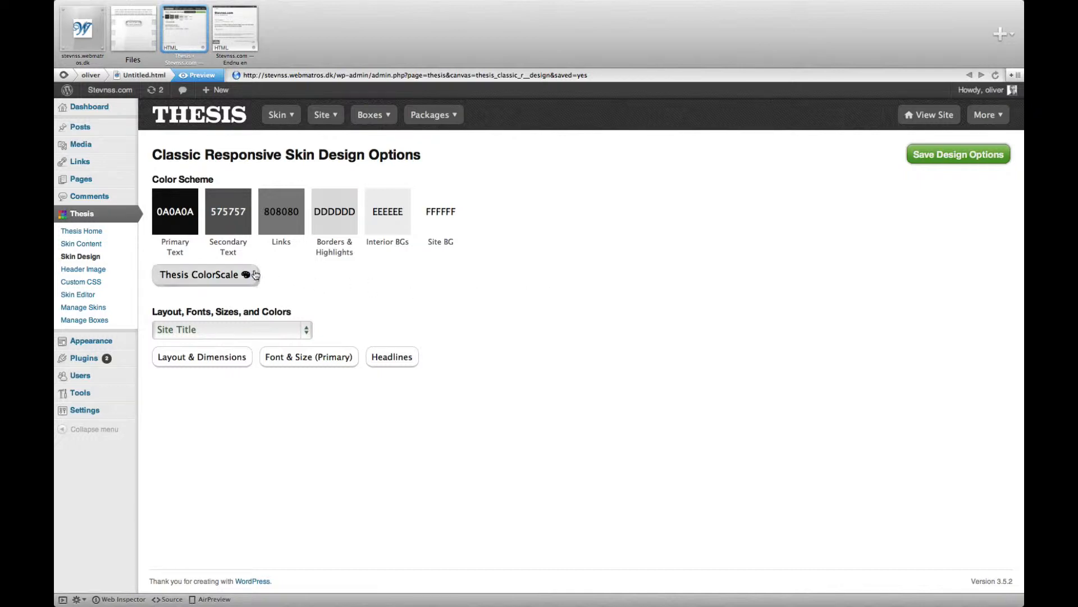
Step: Set the Blockquotes design element to the Georgia font at a size of 20 px
click(278, 329)
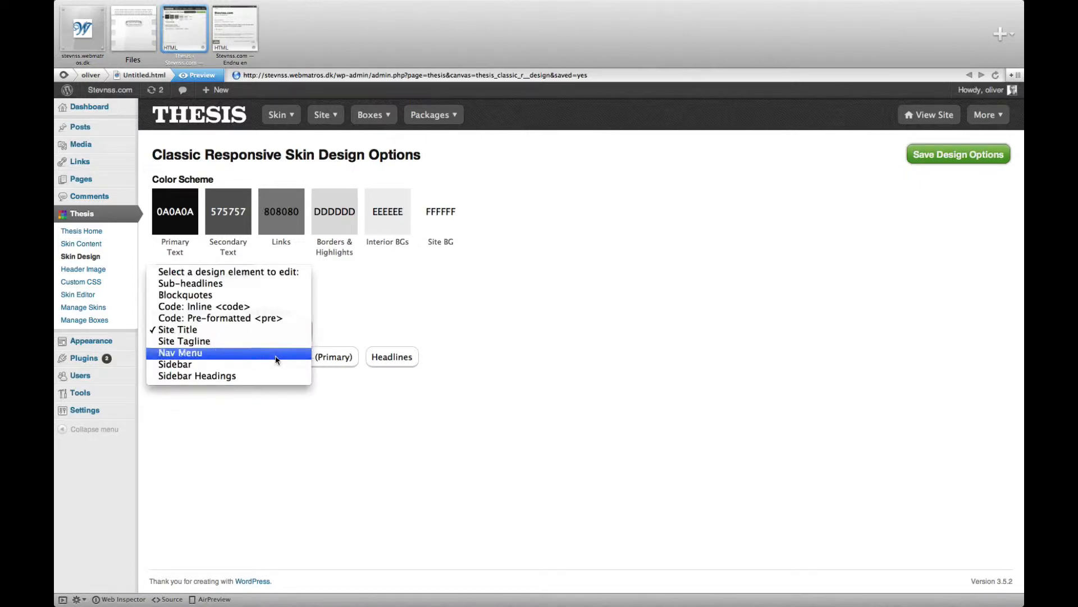
click(269, 297)
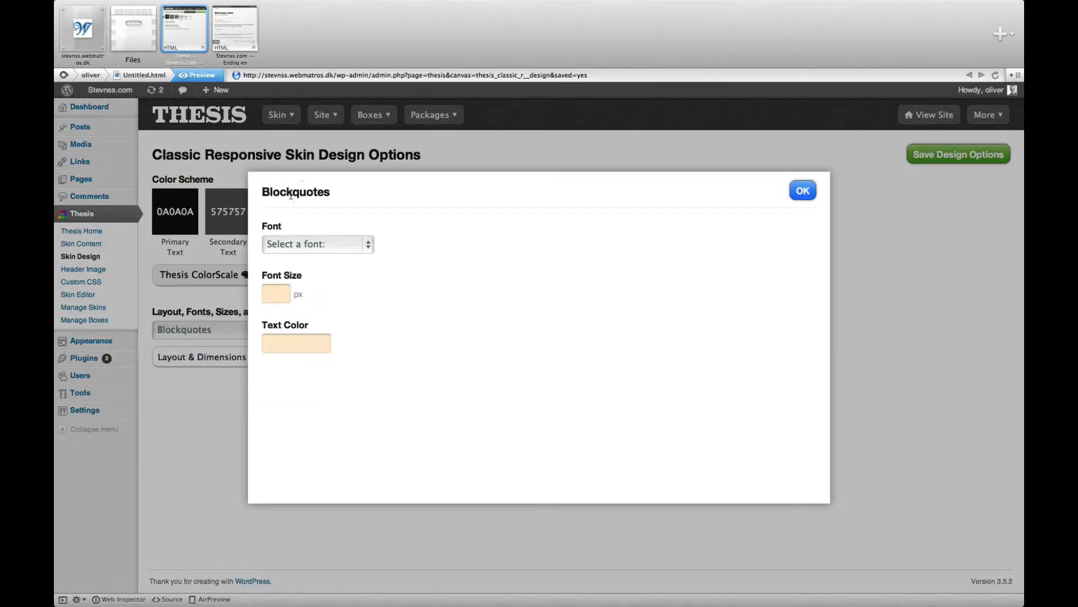
click(329, 247)
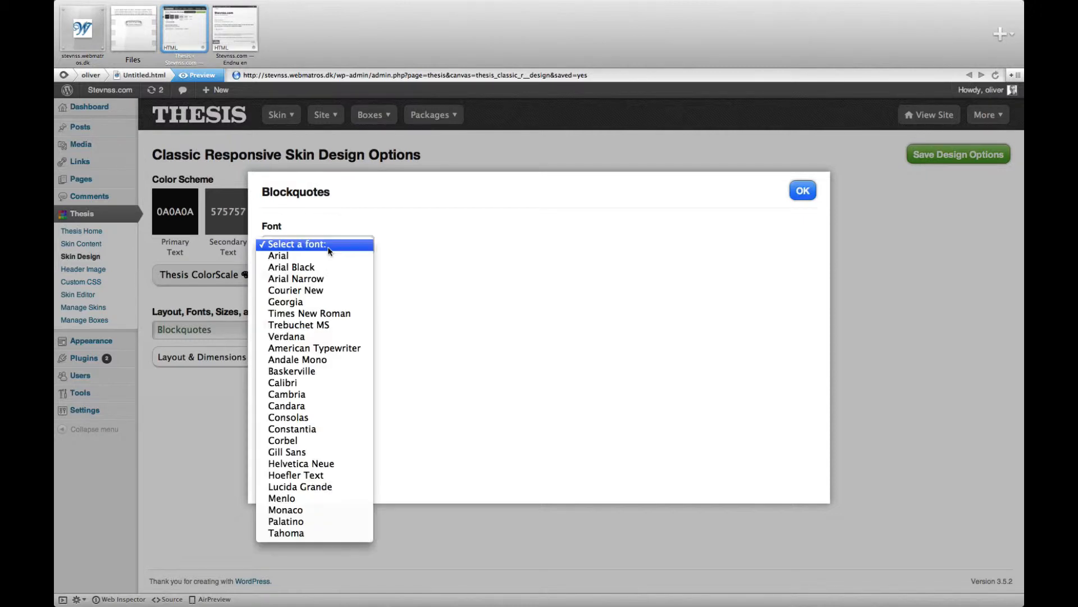
click(324, 300)
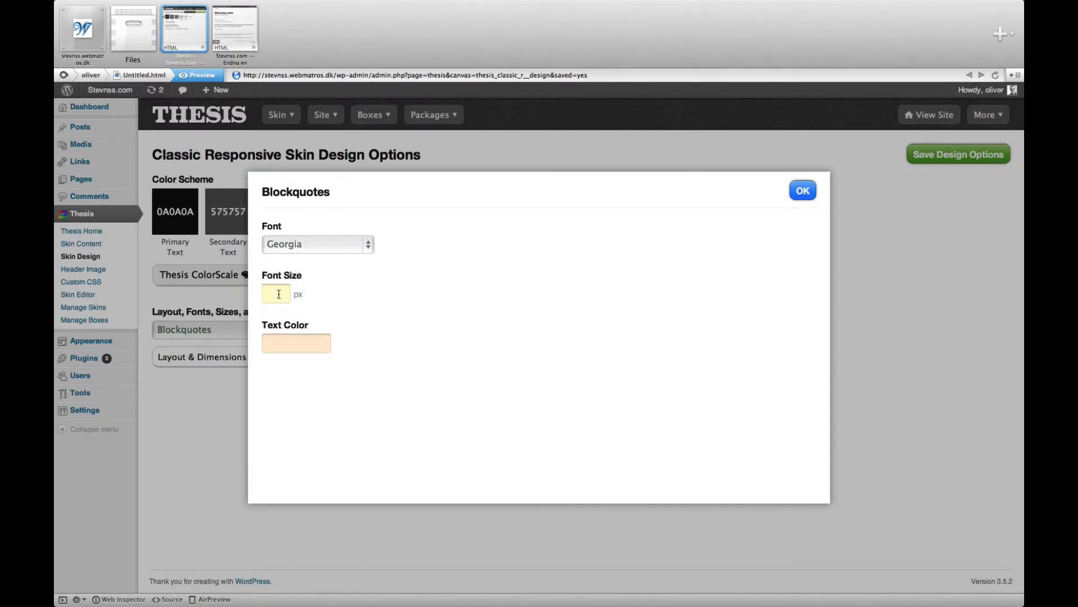
text(20)
Step: Set the Blockquotes text color to dark green 3E8C22 and accept the element's settings
click(301, 341)
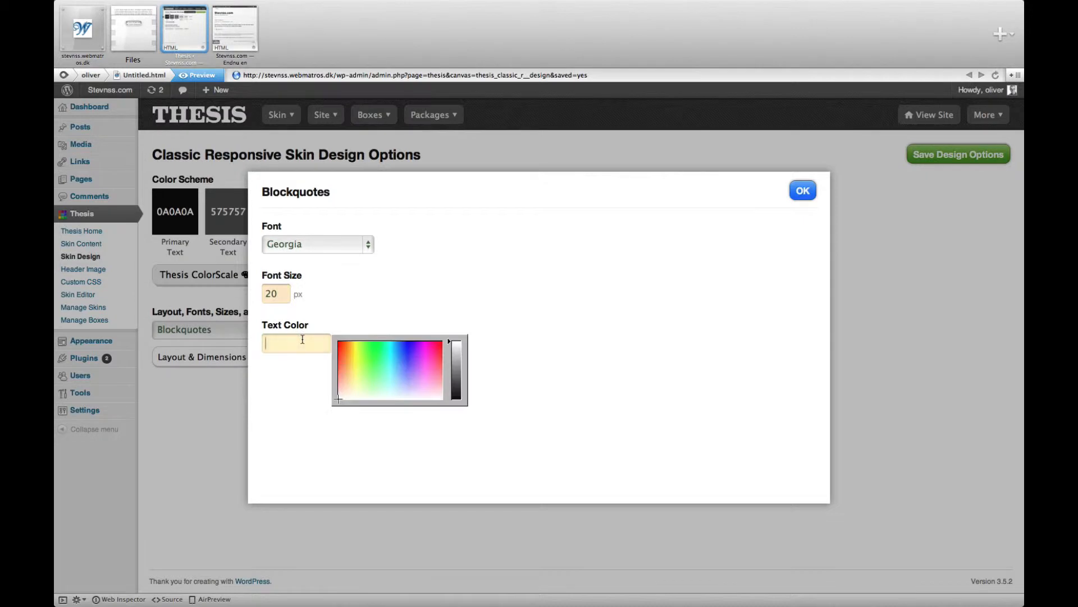
click(355, 361)
mouse_move(355, 361)
mouse_down()
mouse_move(370, 373)
mouse_move(369, 356)
mouse_up()
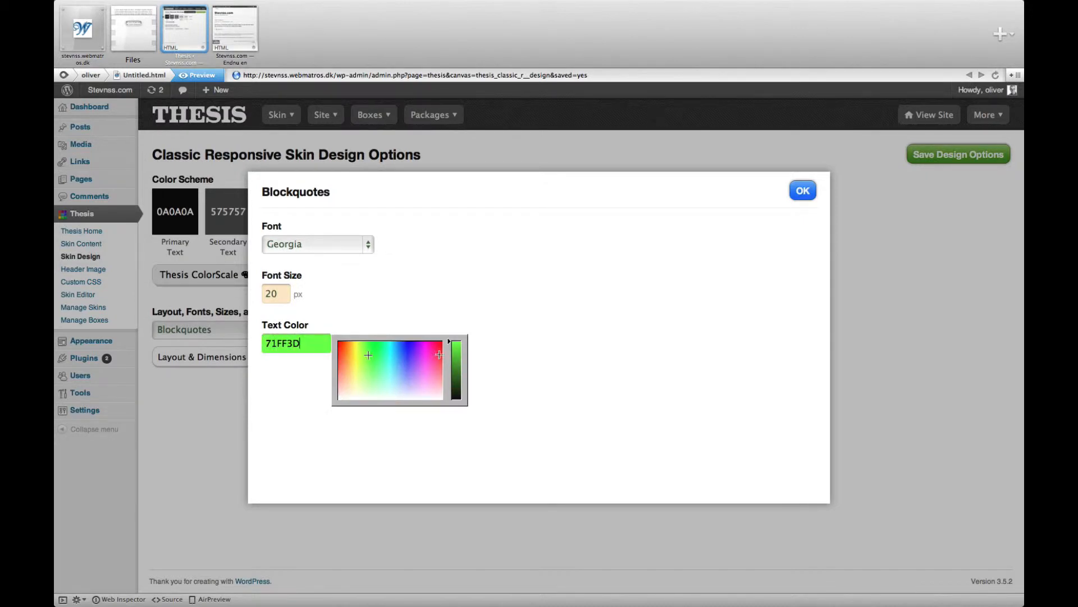
drag(460, 353, 461, 371)
click(494, 284)
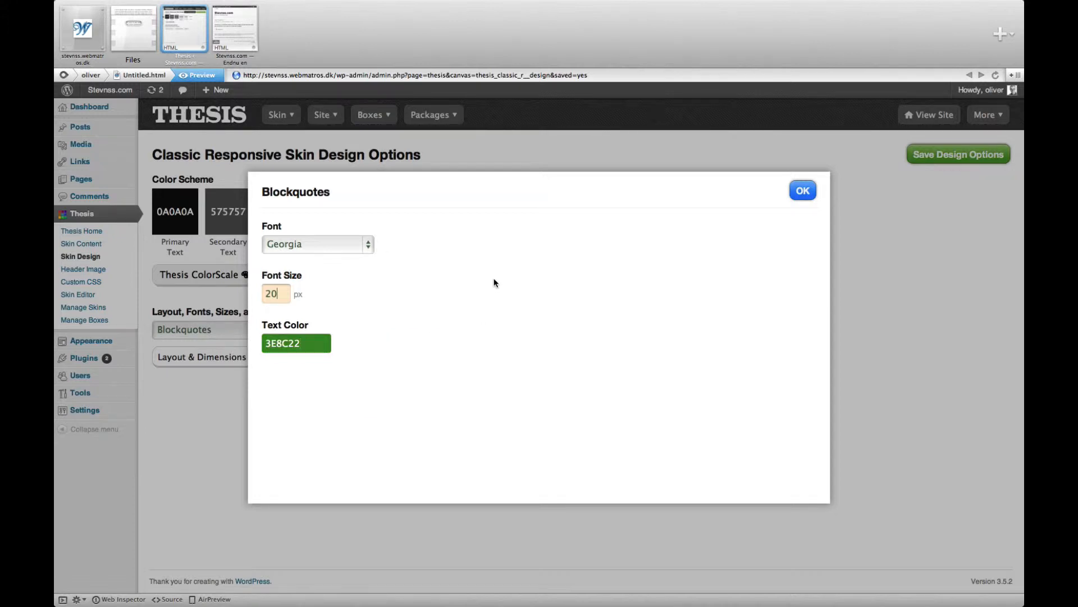
click(805, 191)
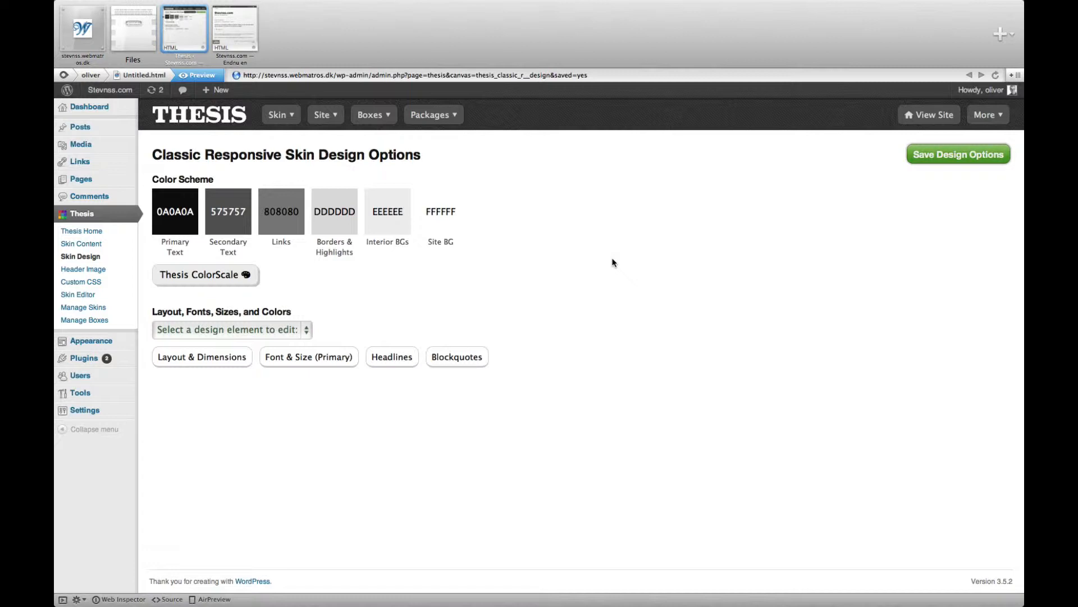
Step: Set the primary font size to 12 px and save the design options
click(328, 360)
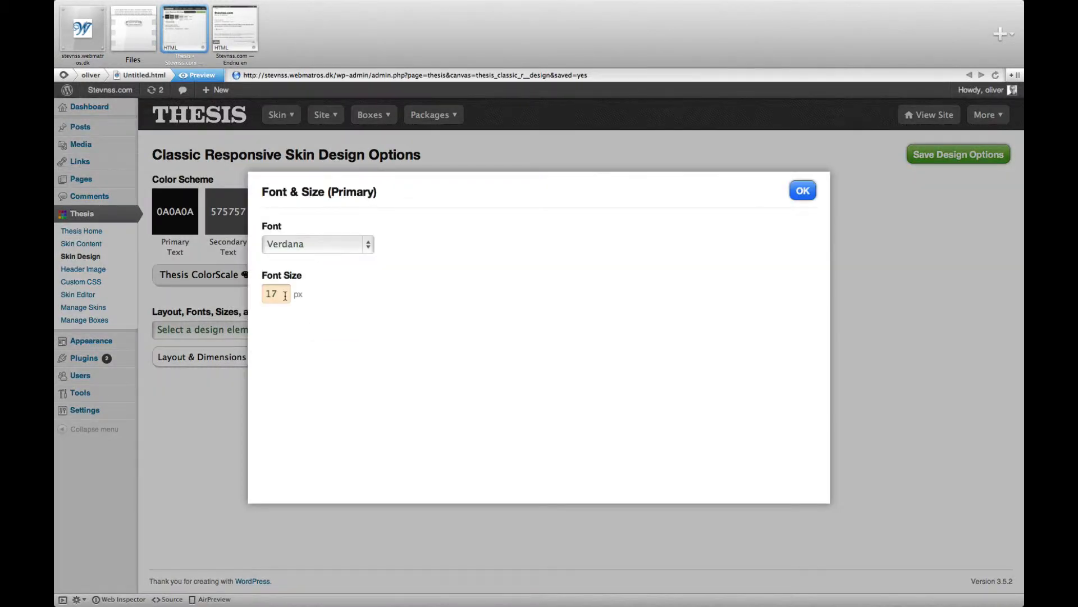
drag(285, 296, 264, 295)
text(12)
click(804, 193)
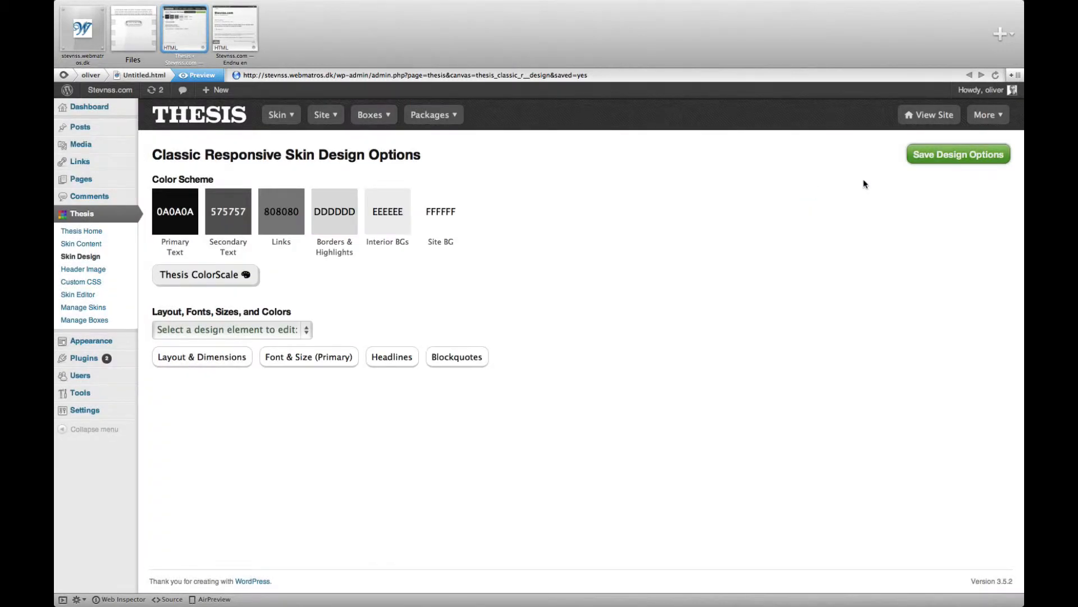
click(931, 161)
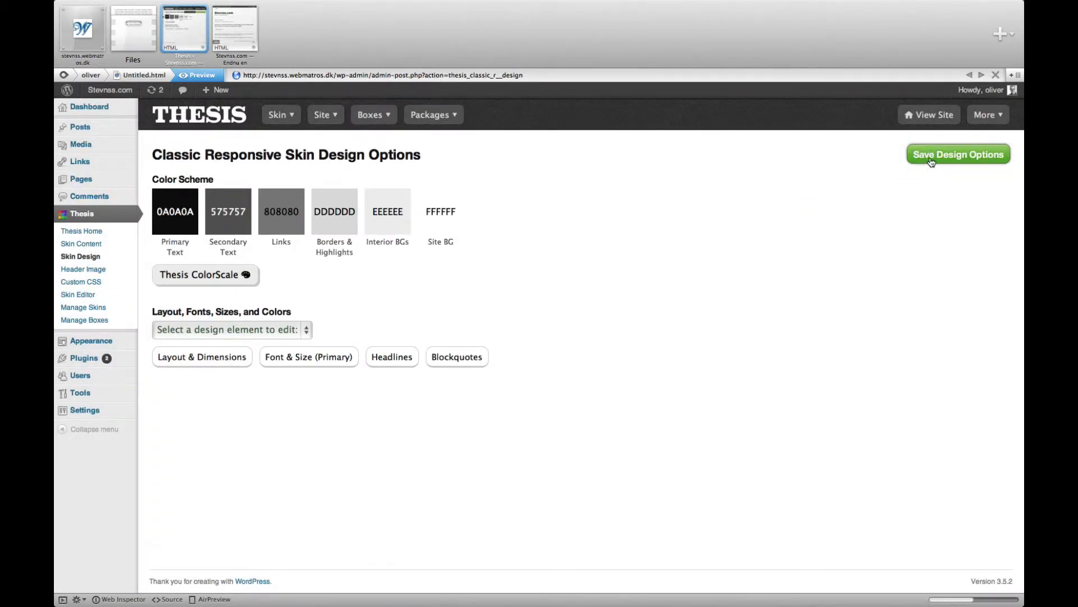
Step: Reload the site's front page and inspect the post's body text at the new primary font size
click(239, 35)
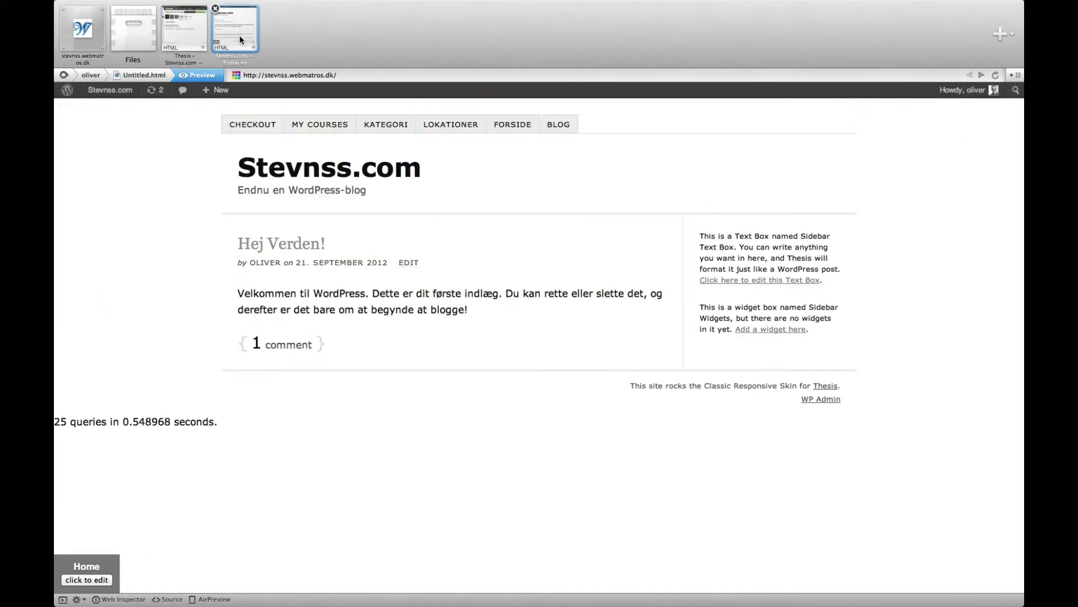
mouse_move(229, 90)
key(super+r)
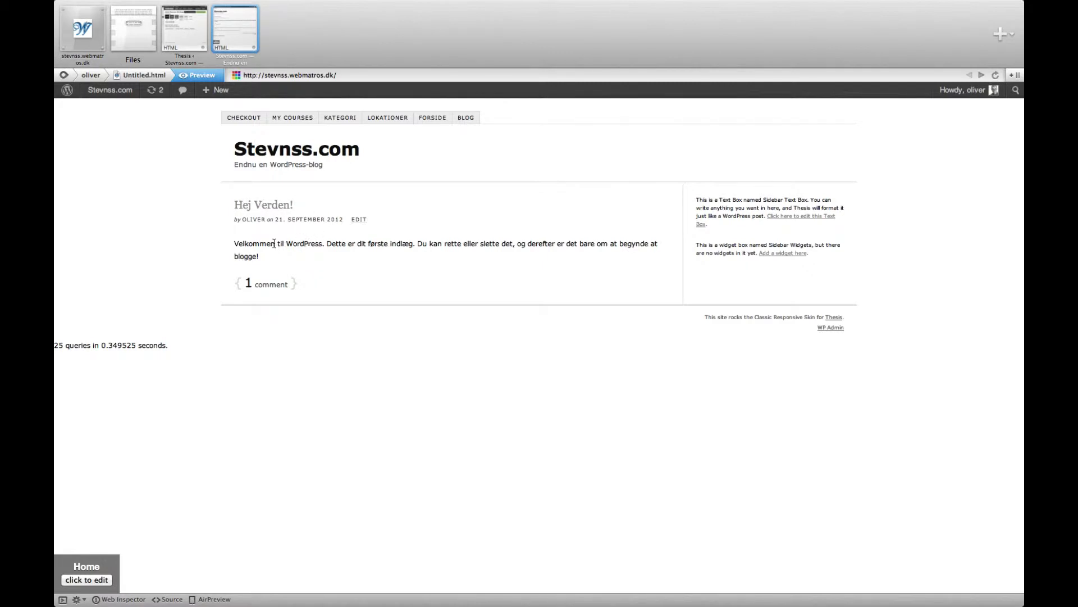
drag(236, 241, 262, 256)
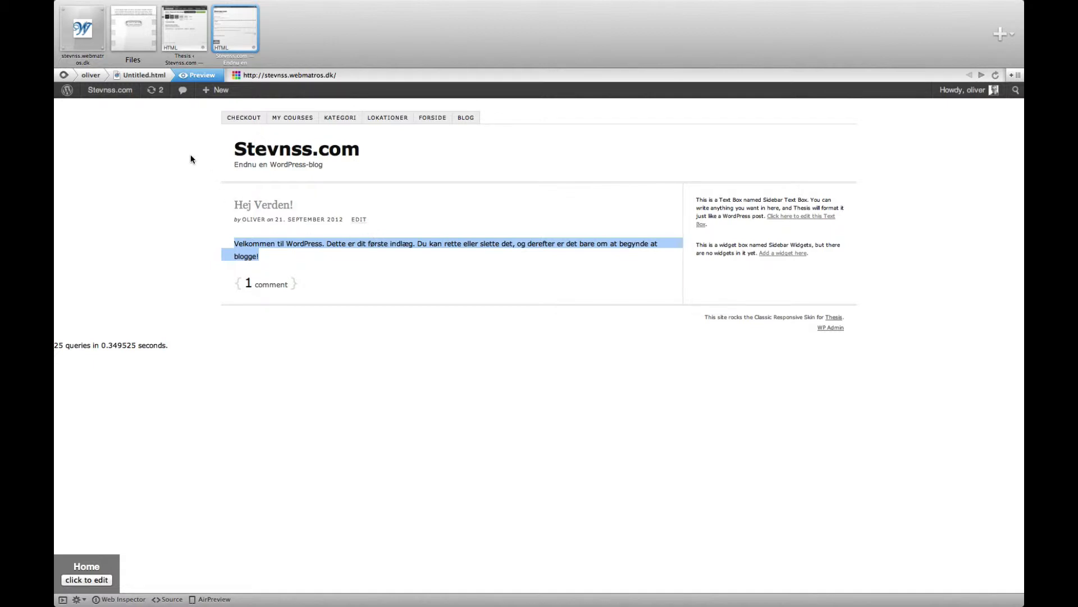
Step: Return to the skin design options, apply the teal ColorScale scheme with link color 009D9D, and save the design options
click(190, 34)
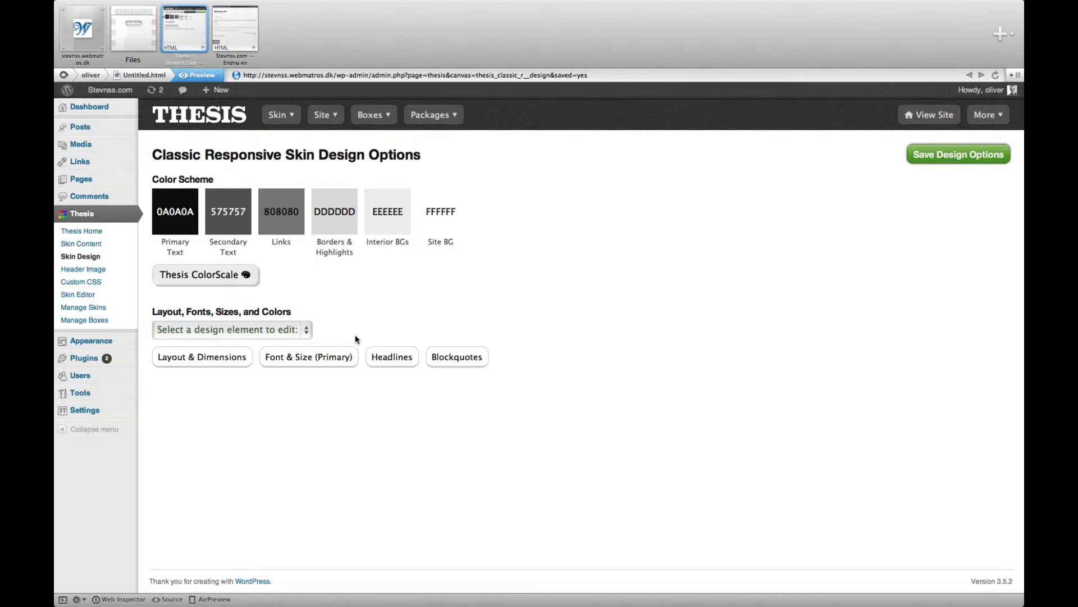
click(231, 280)
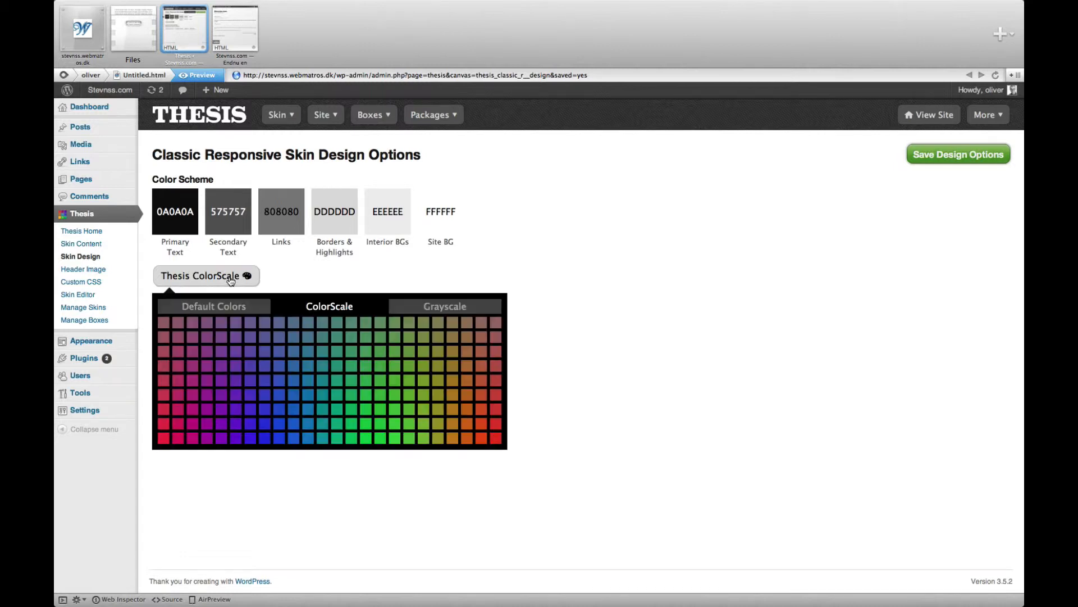
click(323, 422)
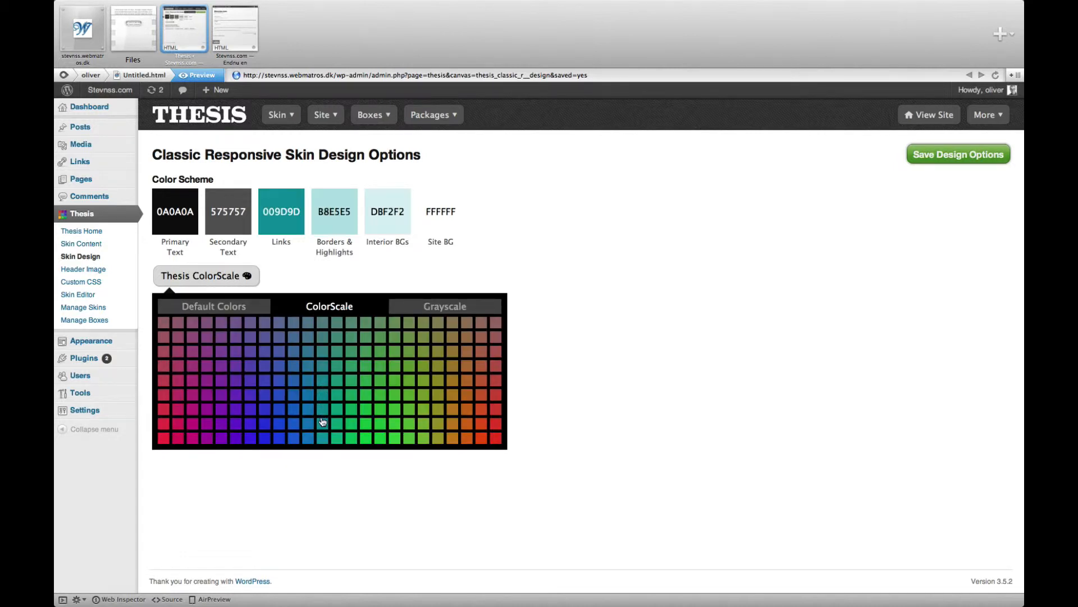
click(422, 427)
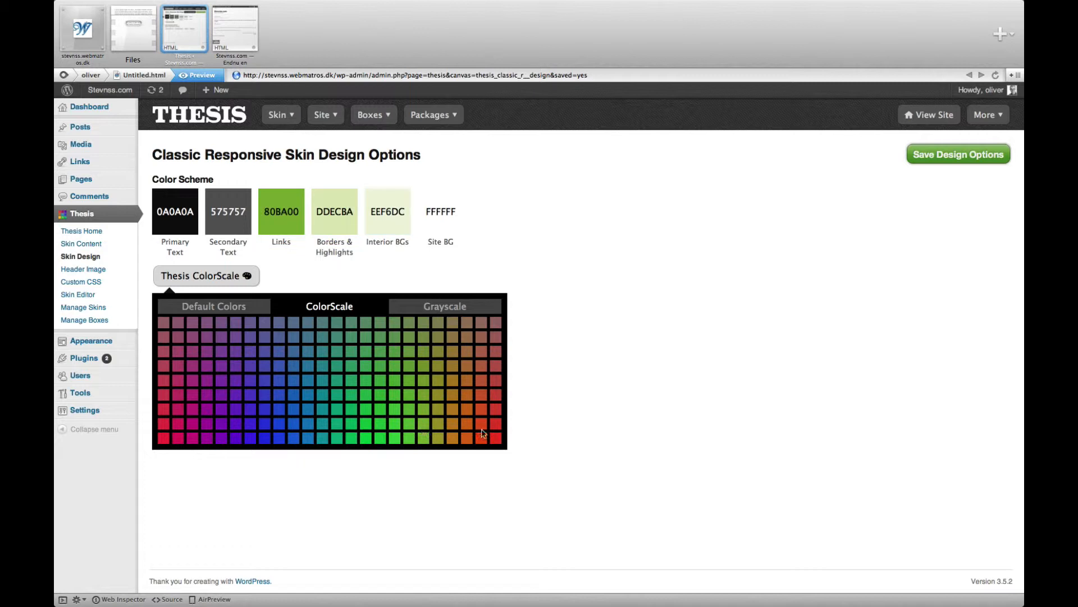
click(223, 412)
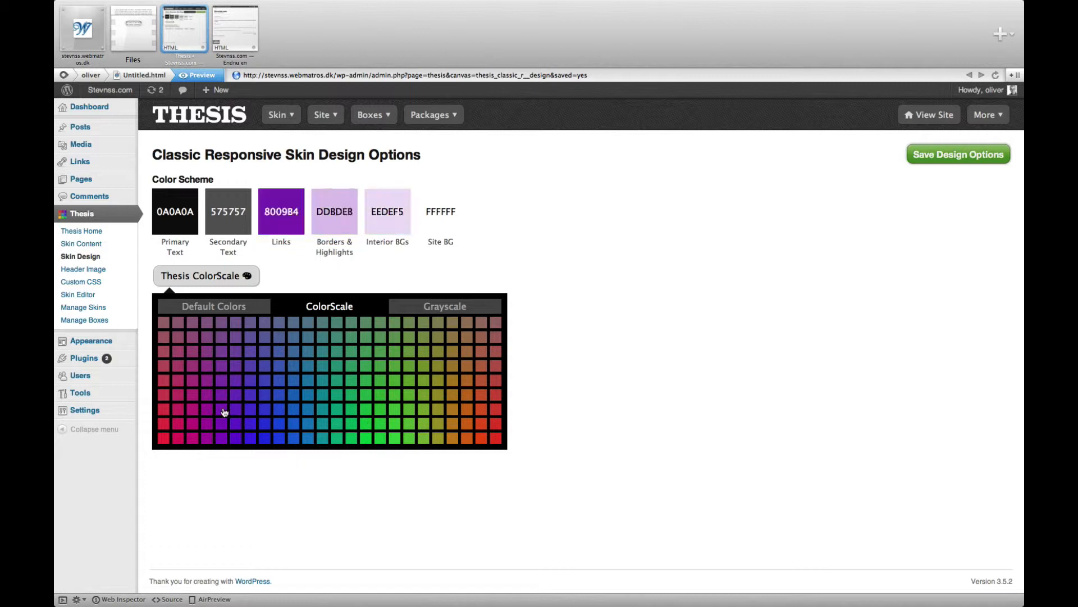
click(322, 425)
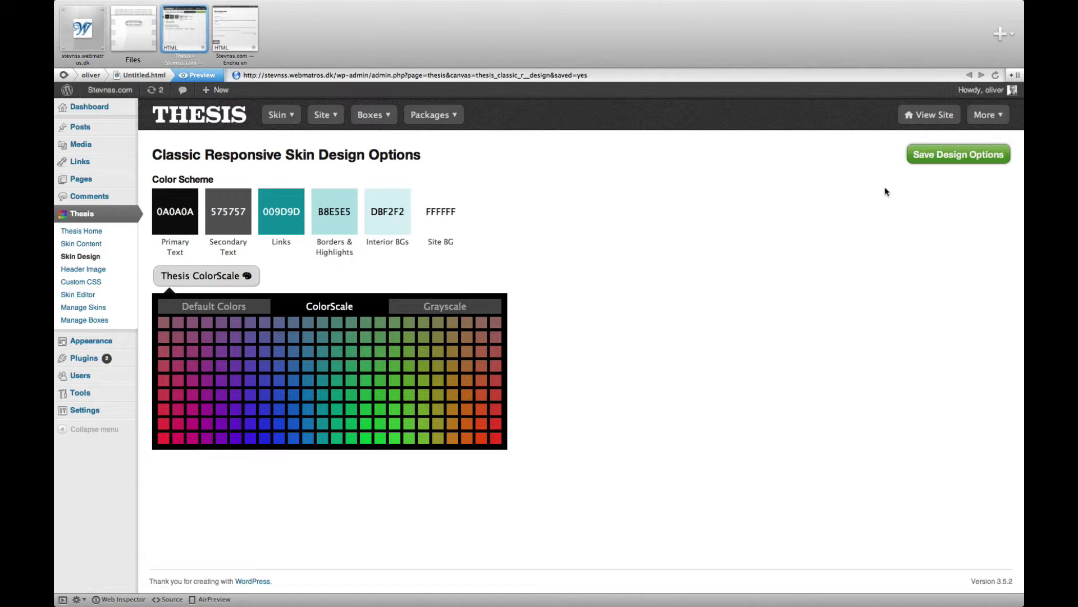
click(938, 159)
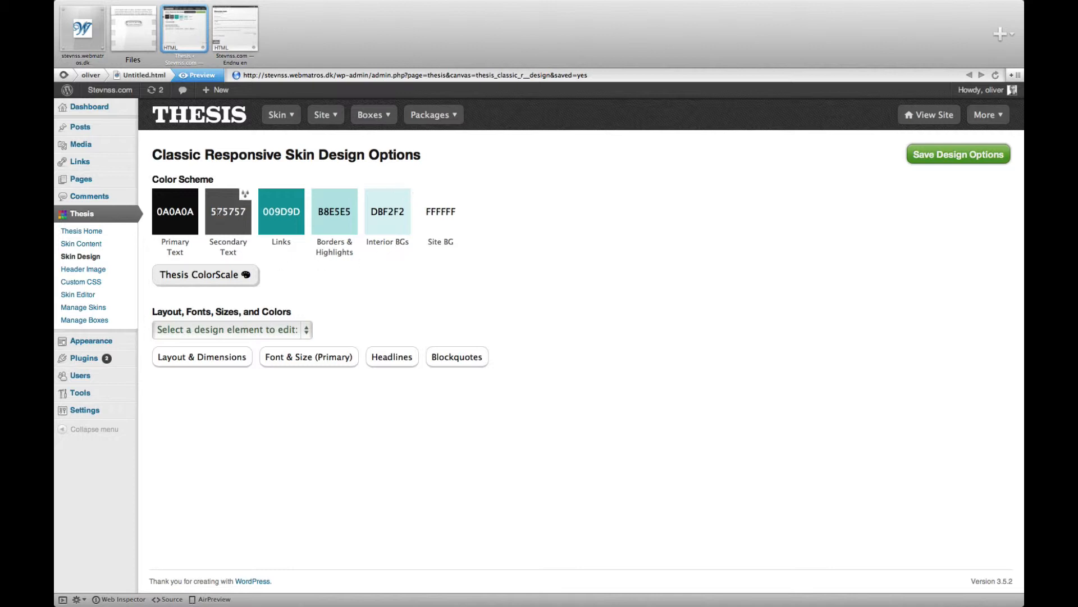
Step: Reload the site's front page to check the teal color scheme on links, borders and backgrounds
click(236, 31)
double_click(173, 157)
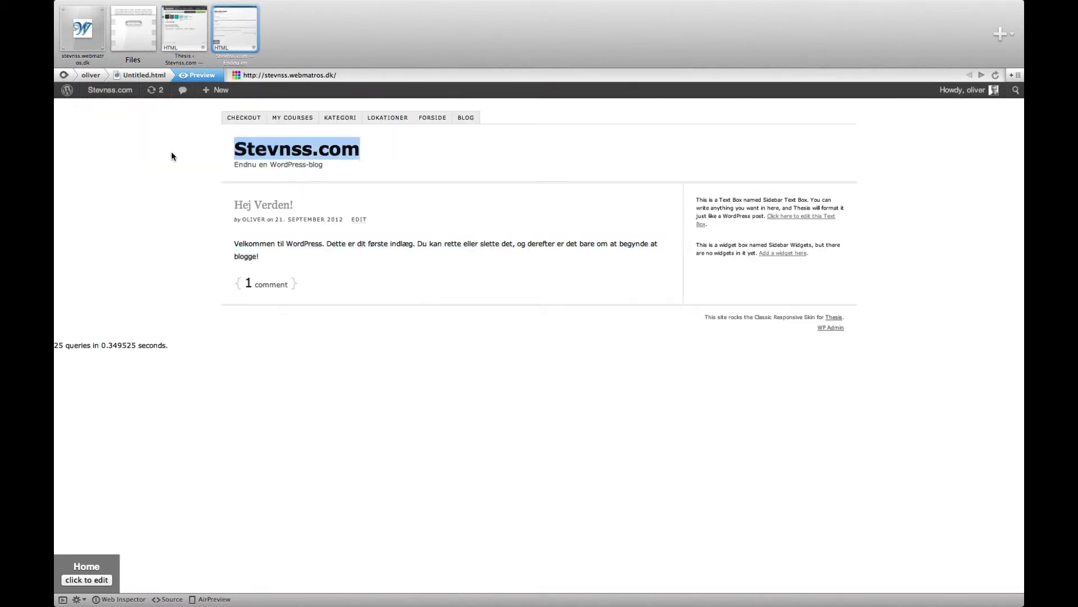
key(super+r)
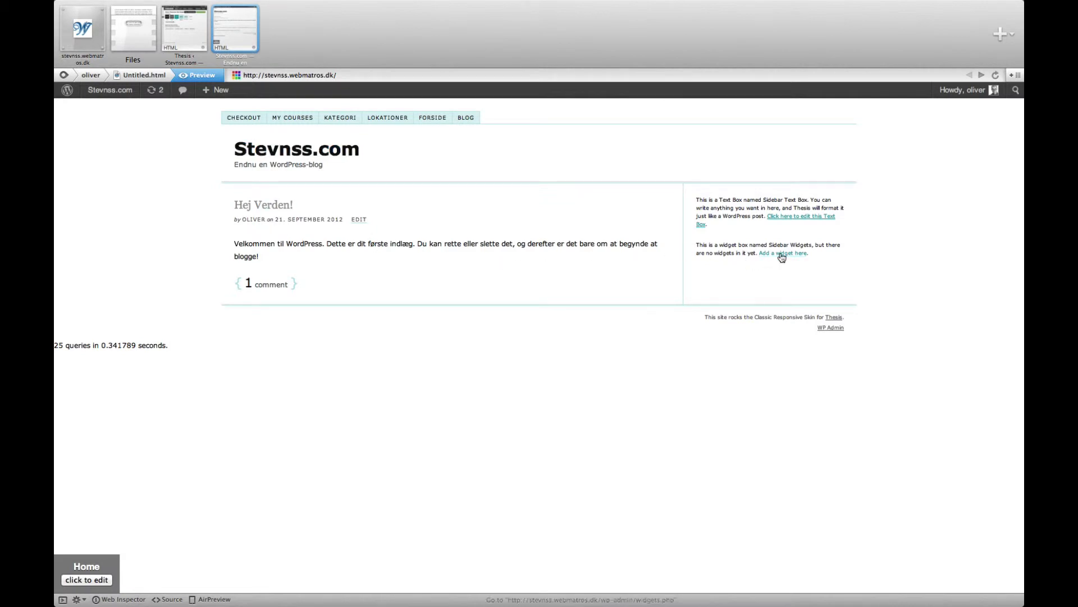
Step: Return to the skin design options and dismiss the two pop-up notifications
click(192, 42)
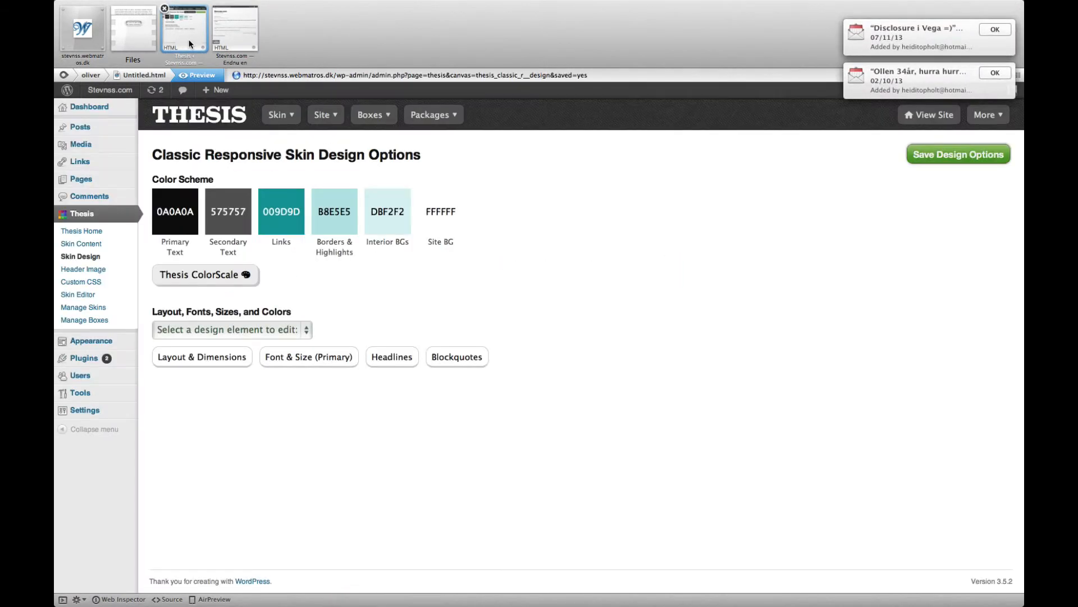
click(990, 75)
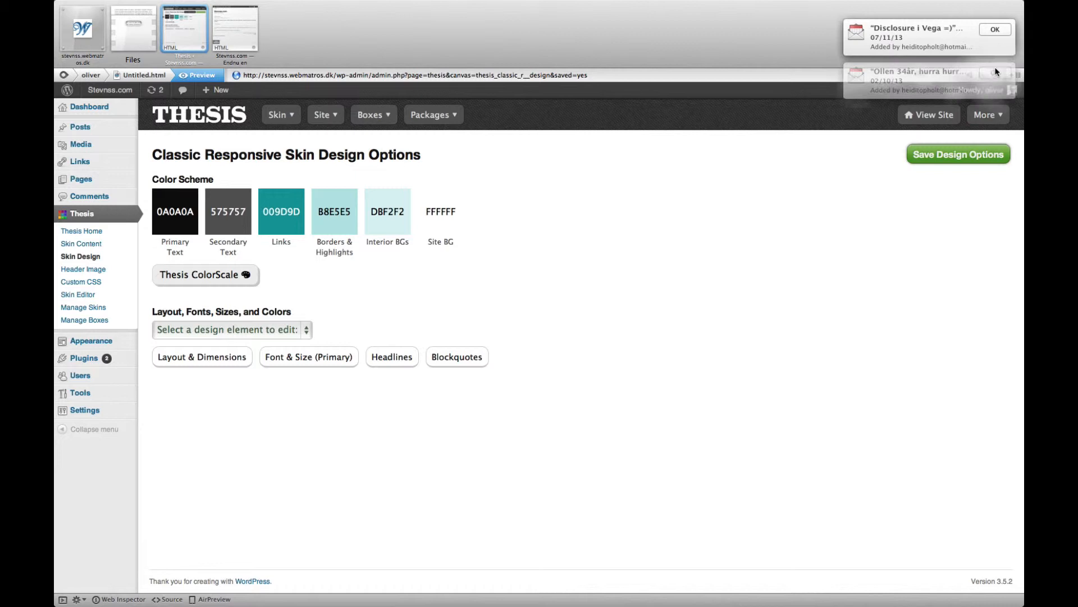
click(995, 31)
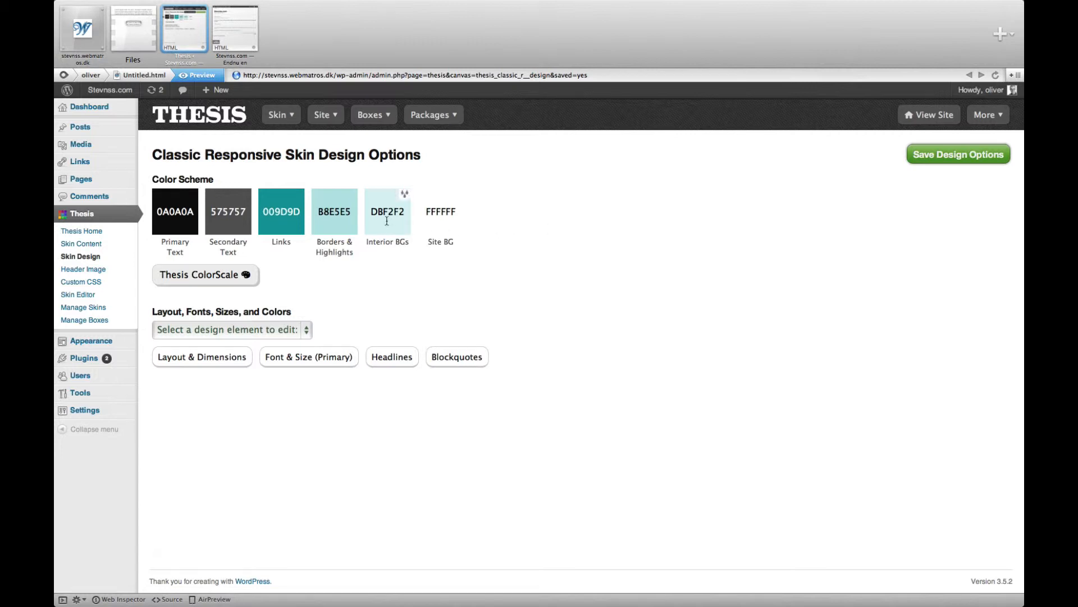
Step: Show the complementary colors for the teal Links, Borders & Highlights, and Interior BGs colors
click(299, 199)
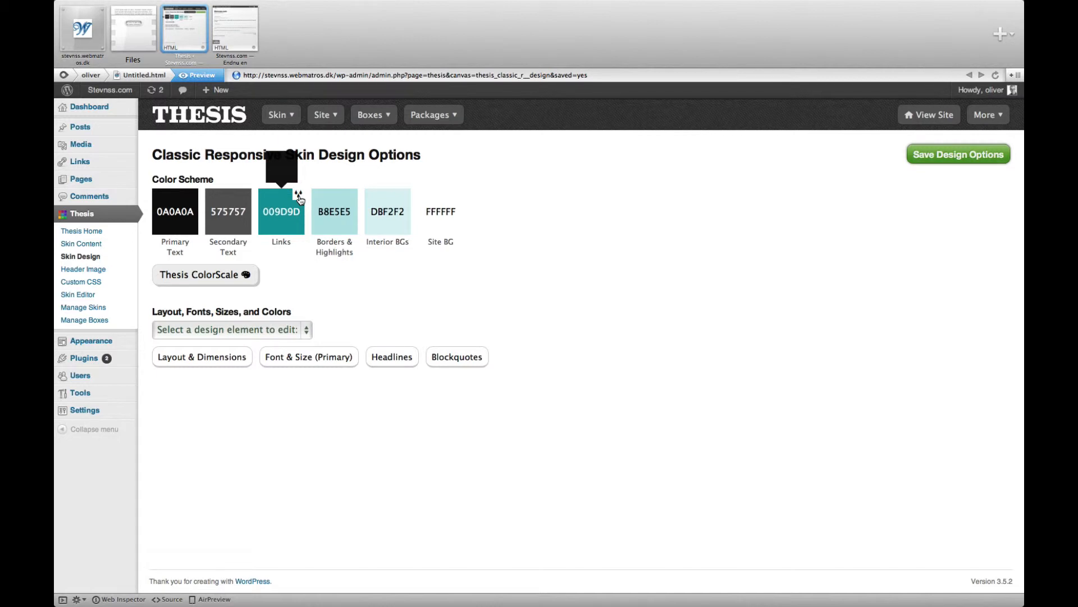
click(352, 196)
click(405, 199)
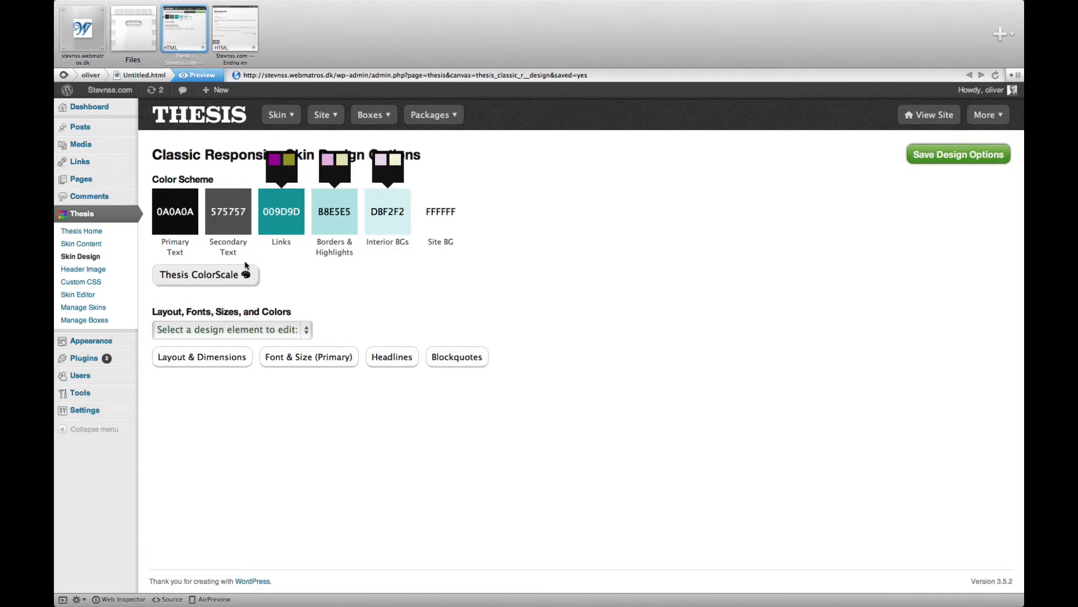
Step: Try the muted blue ColorScale scheme with link color 52759C and show complementary colors for Links, Borders & Highlights, and Interior BGs
click(246, 275)
click(296, 339)
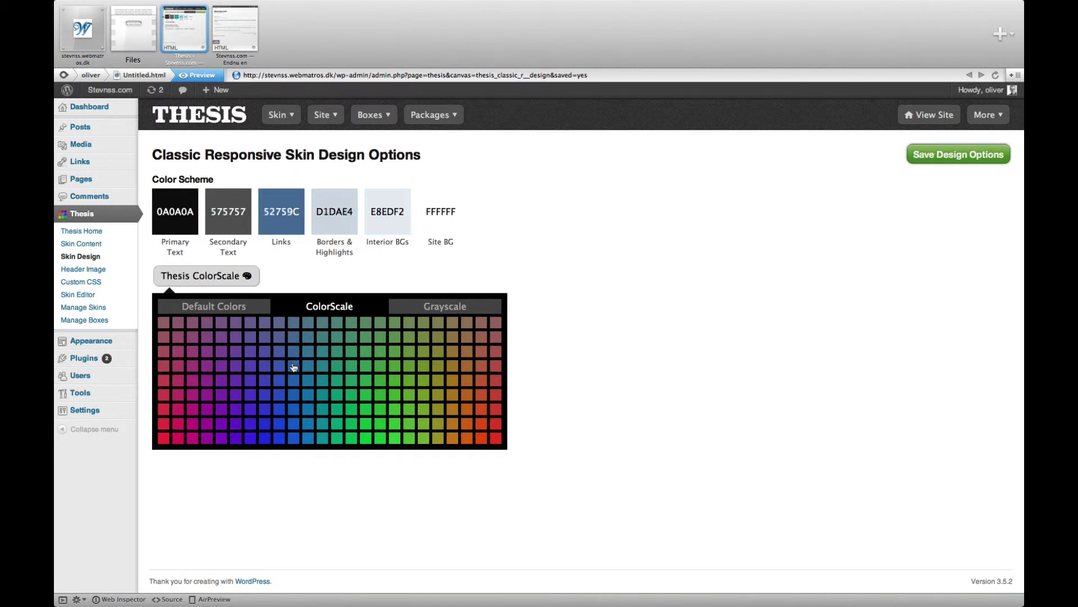
click(298, 195)
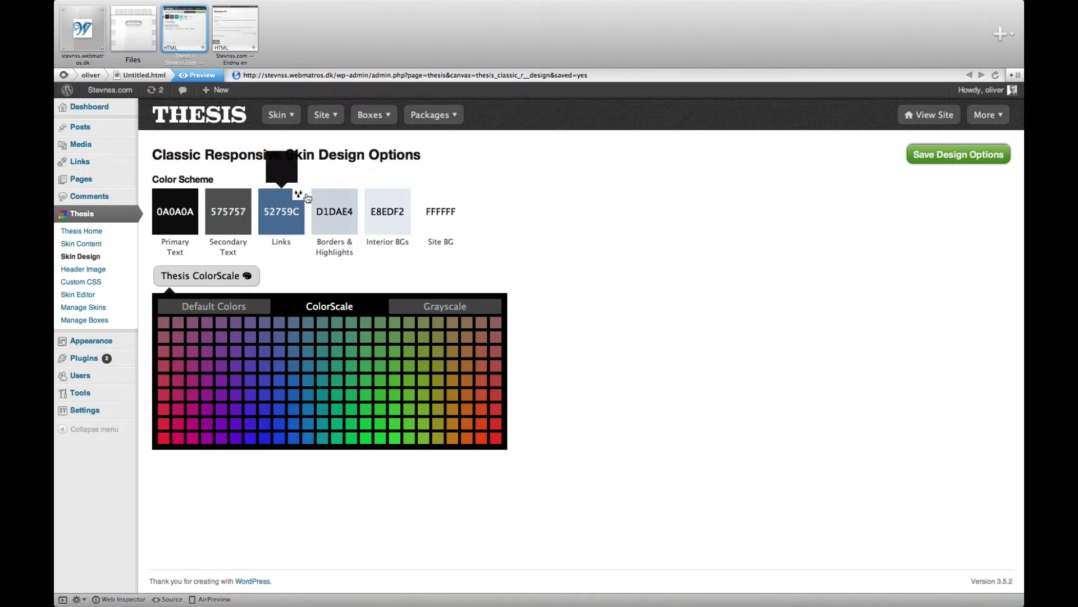
click(352, 195)
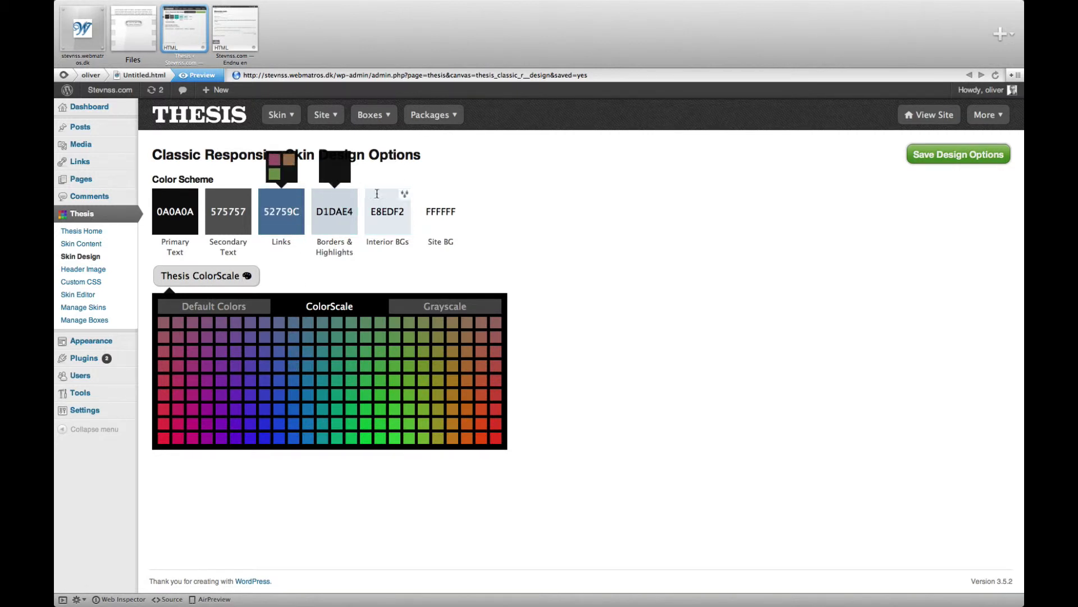
click(405, 195)
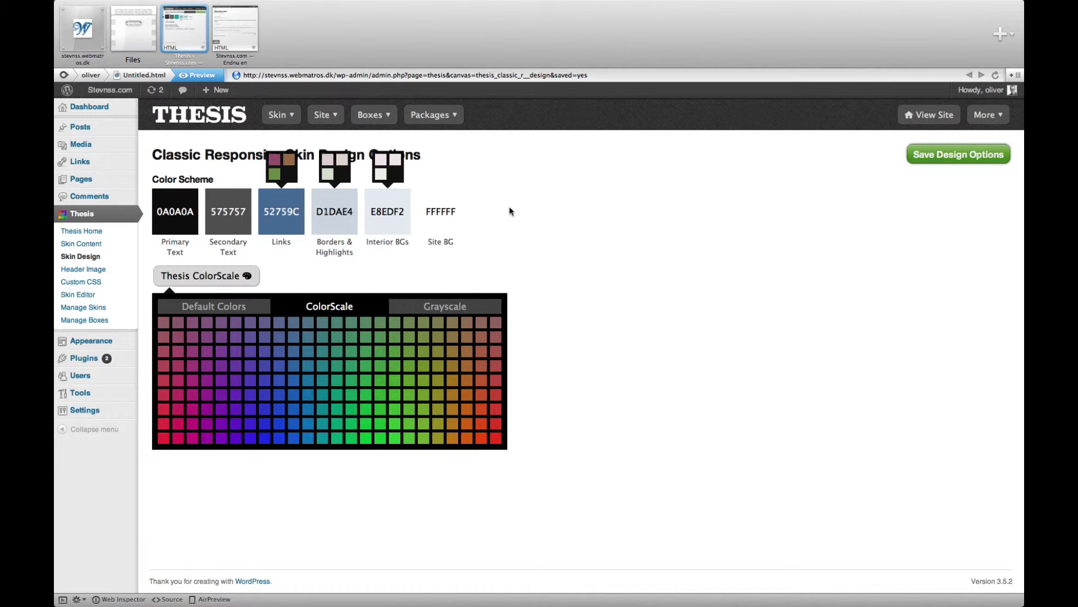
Step: Apply the green ColorScale scheme with link color 09B480 and show complementary colors for Links, Borders & Highlights, and Interior BGs
click(340, 408)
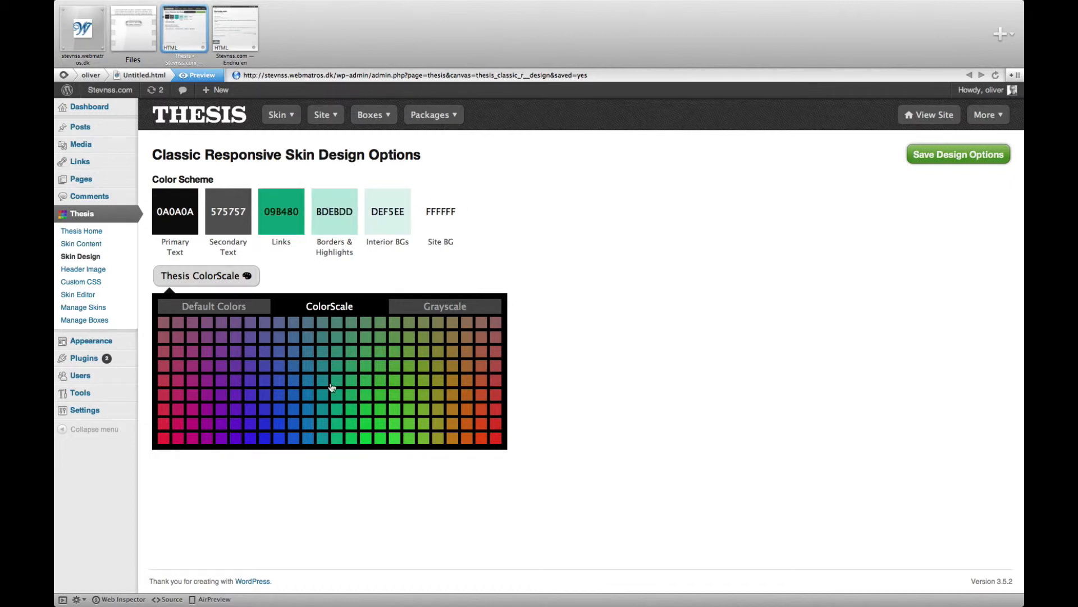
click(298, 194)
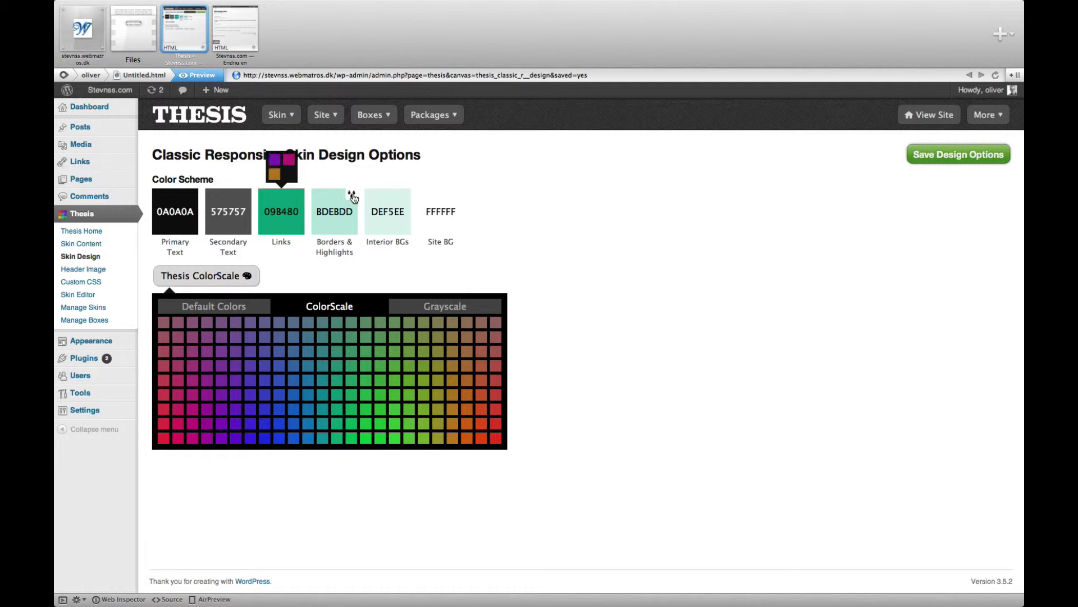
click(352, 195)
click(405, 195)
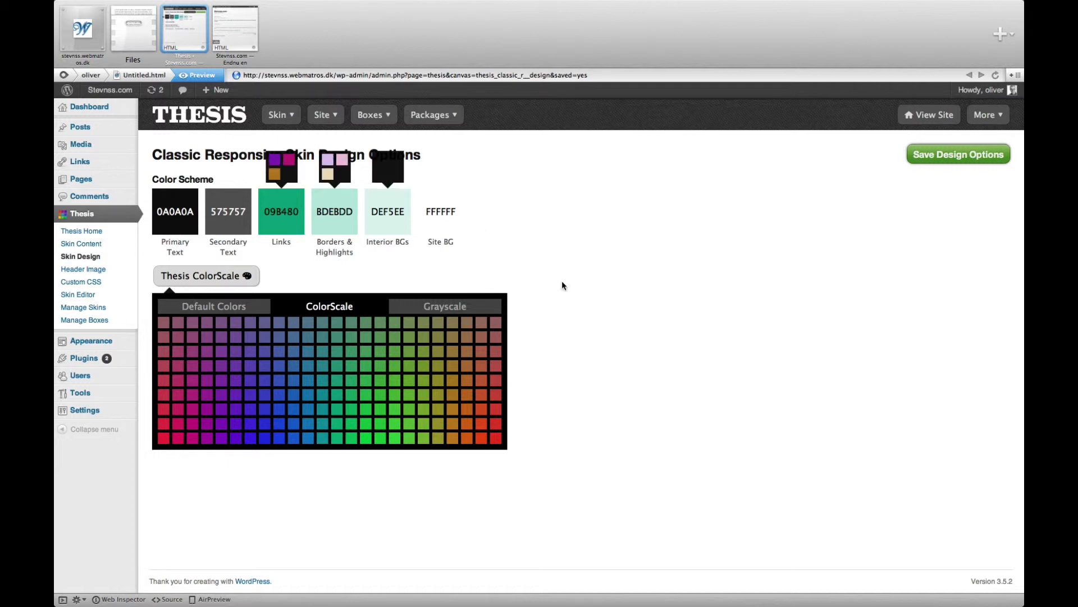
Step: Set the complementary colors B40980 for Links, DDBDEB for Borders & Highlights and F5EEDE for Interior BGs, and save the design options
click(253, 278)
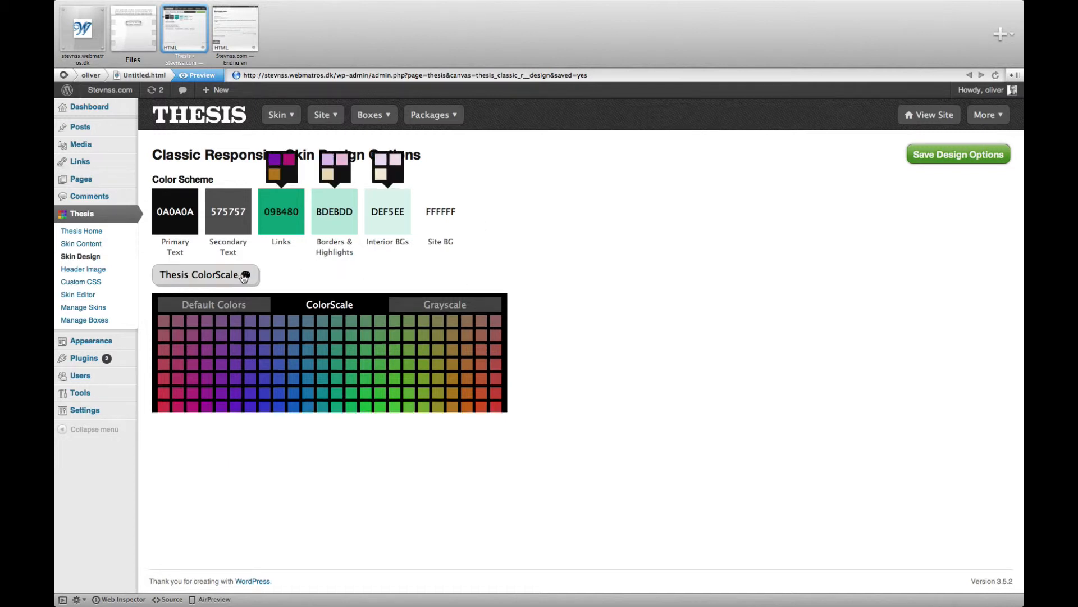
click(289, 163)
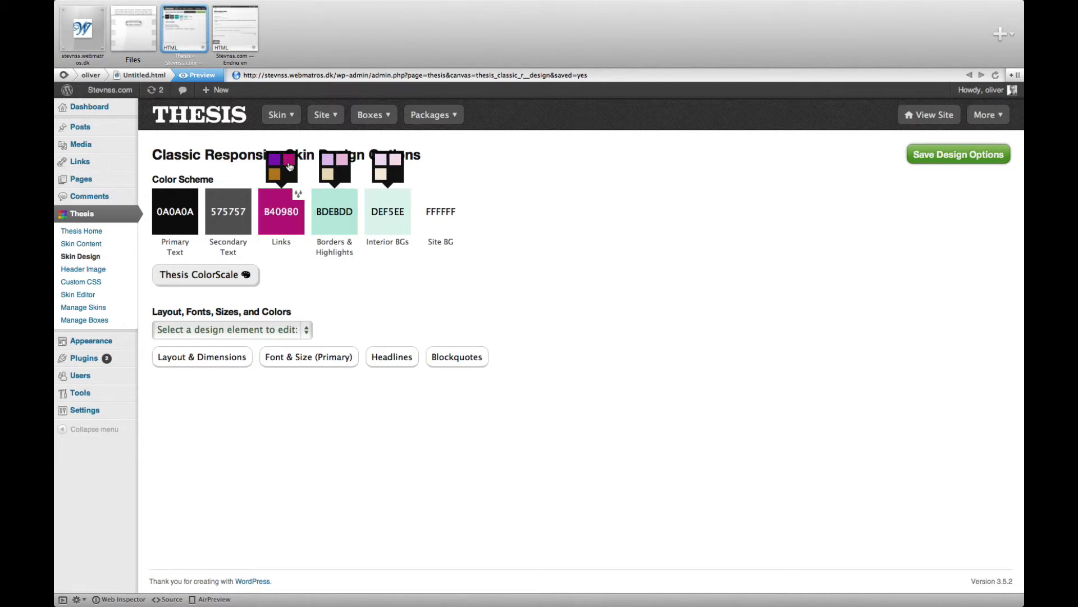
click(327, 163)
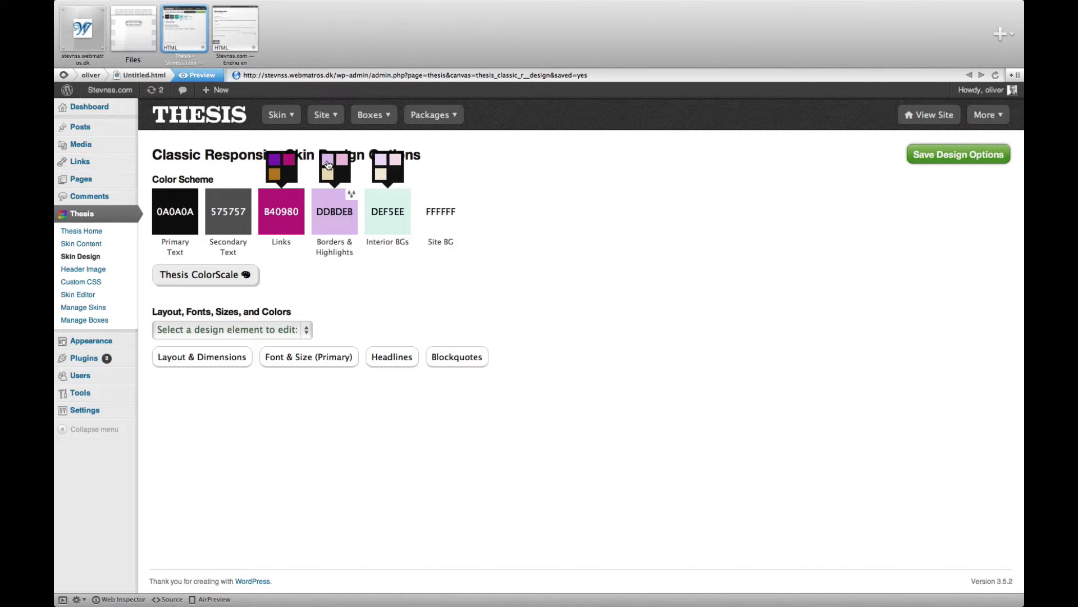
click(380, 177)
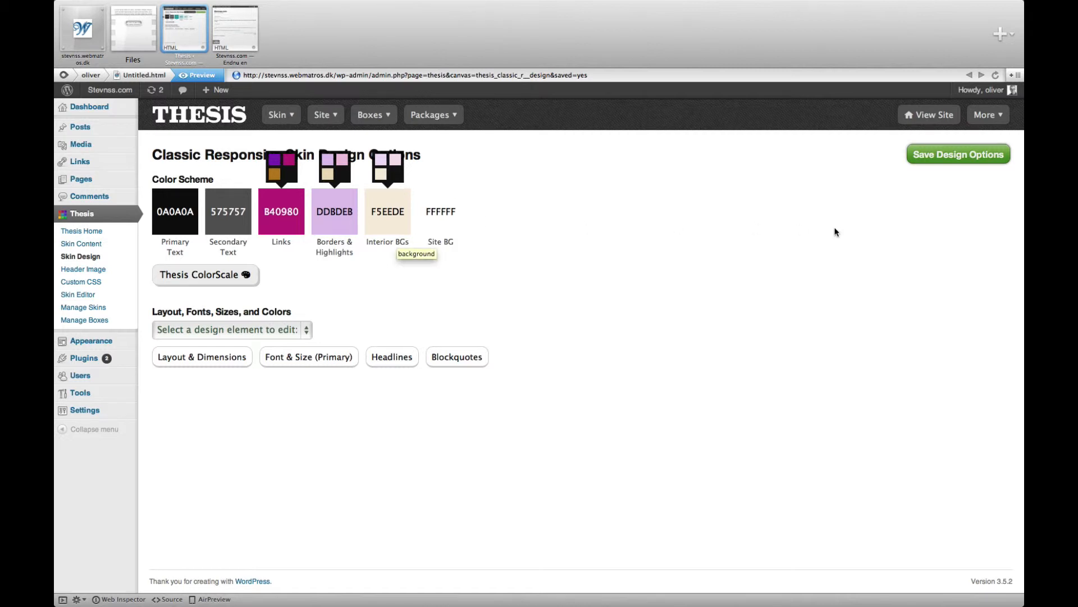
click(930, 159)
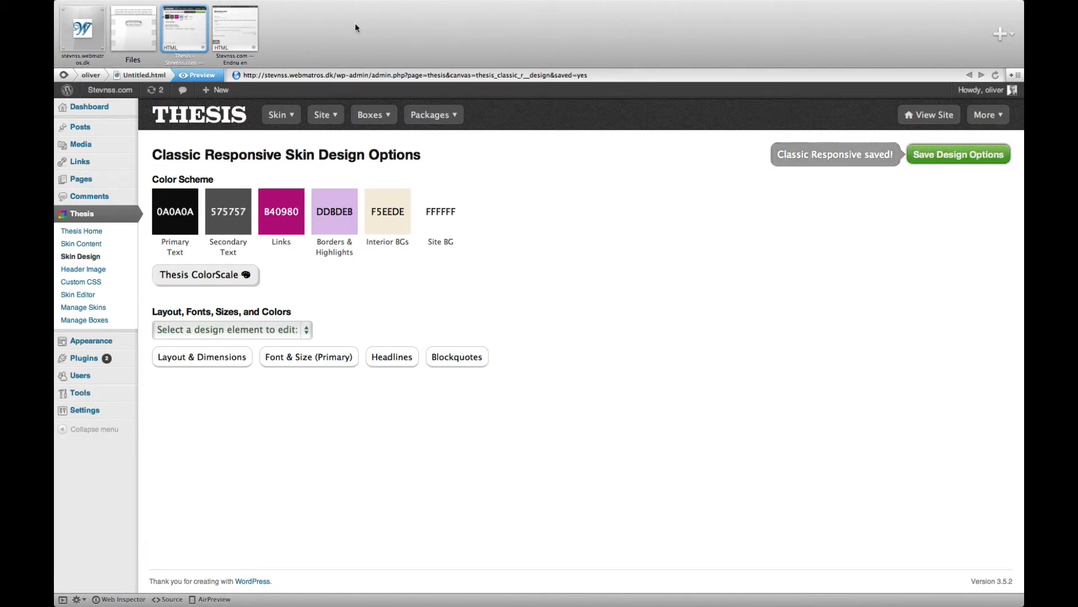
Step: Reload the live site and examine the new color scheme, including the My Courses submenu
click(253, 31)
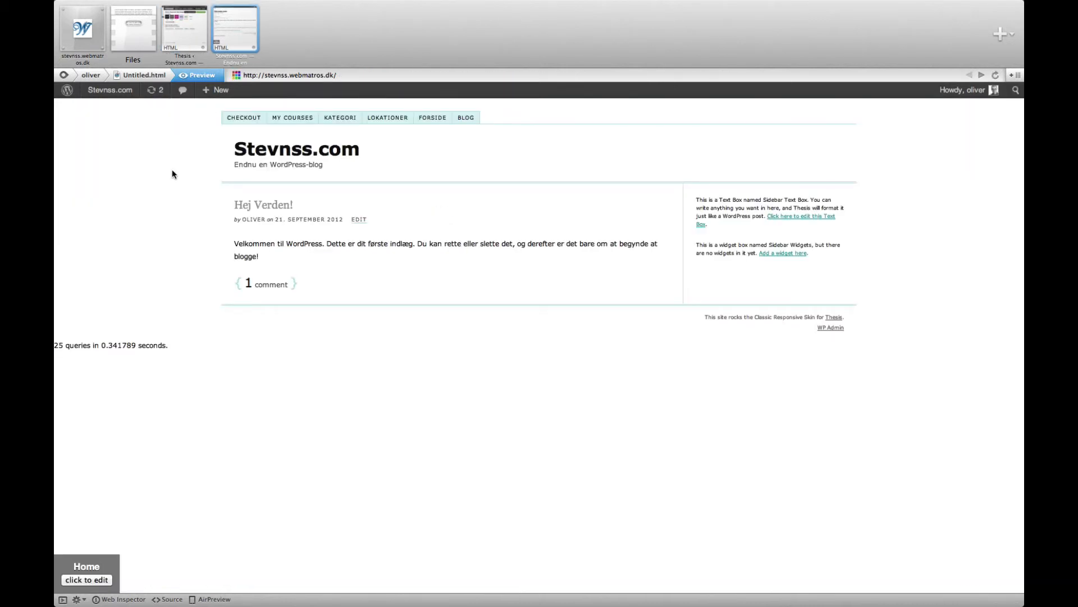
key(super+r)
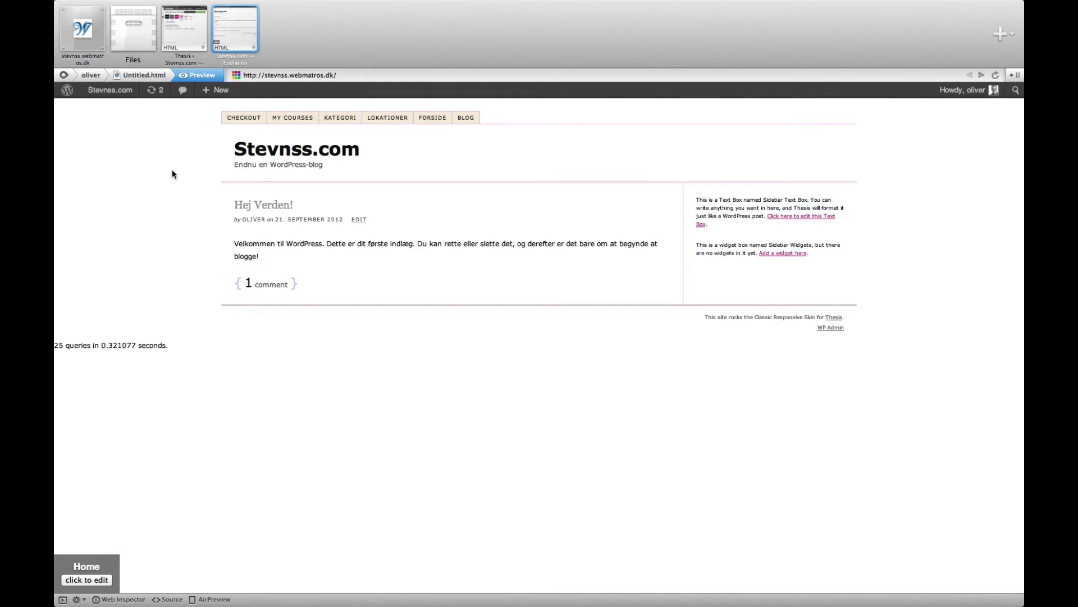
mouse_move(292, 121)
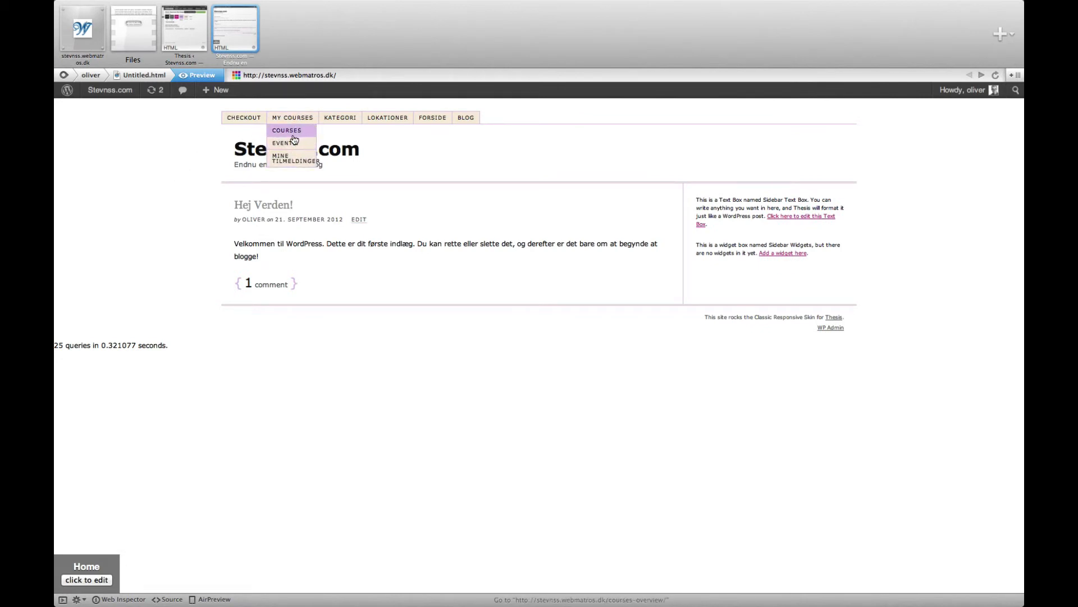
Step: Set the primary font size to 15 px in the skin design options and save them
click(181, 33)
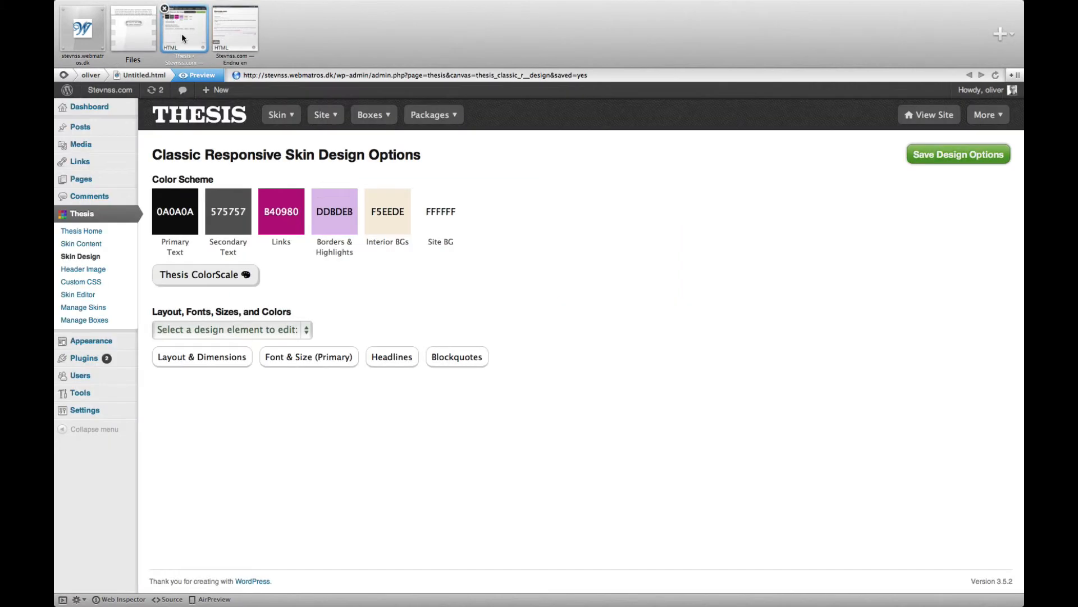
click(306, 360)
drag(289, 292, 243, 290)
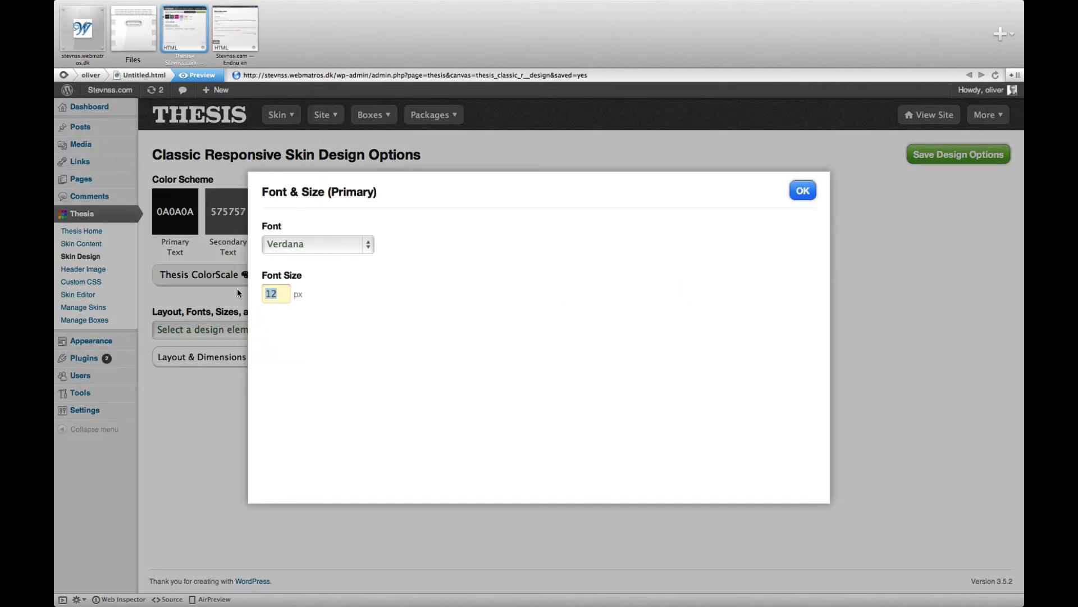
text(15)
click(802, 191)
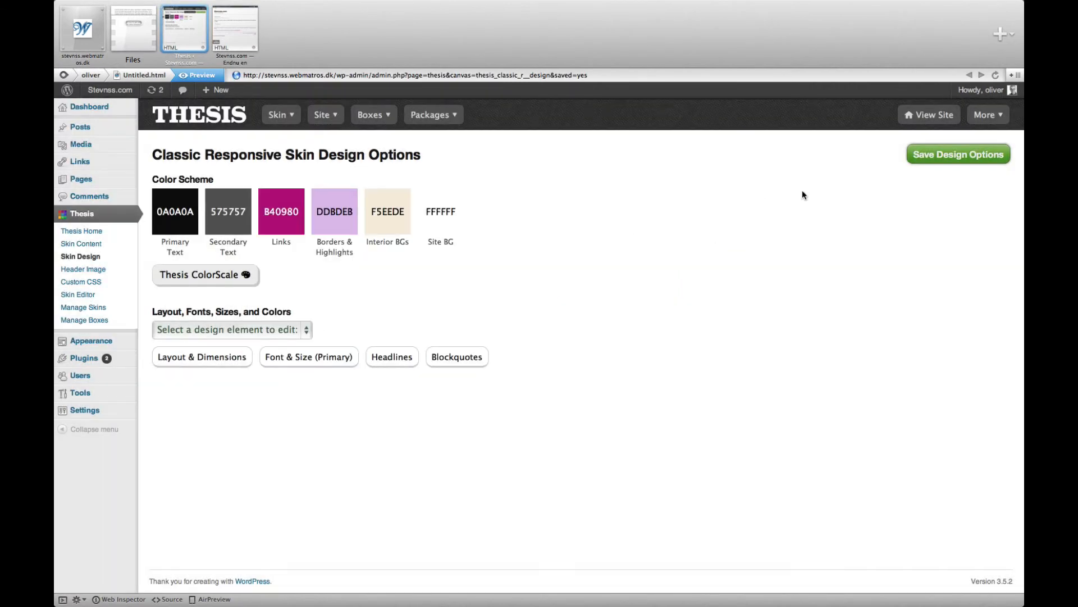
click(939, 163)
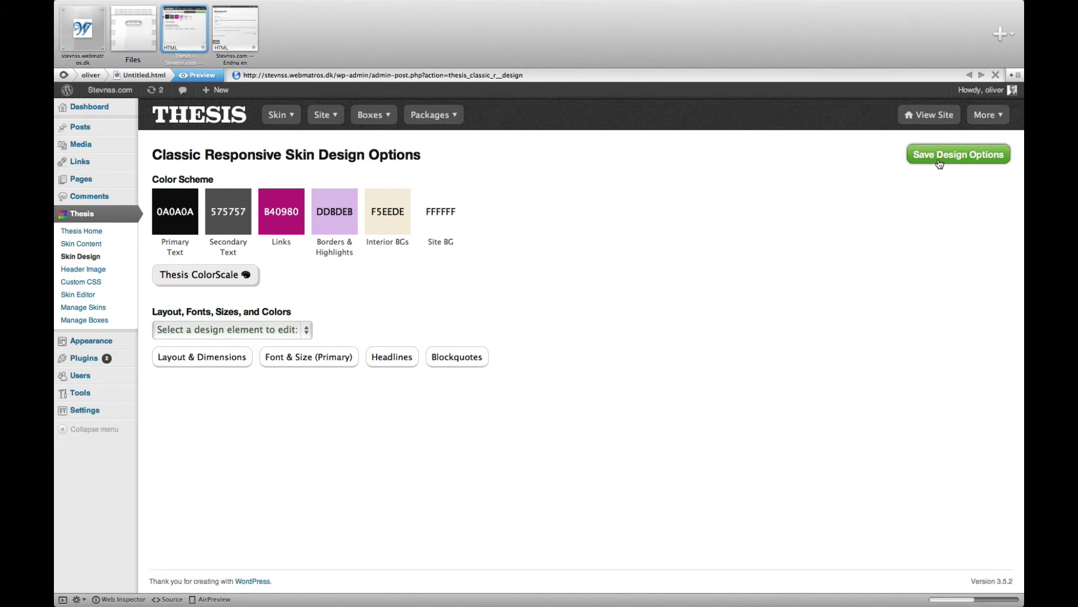
Step: Refresh the live site to examine the enlarged text, the sidebar links and the My Courses submenu
click(243, 37)
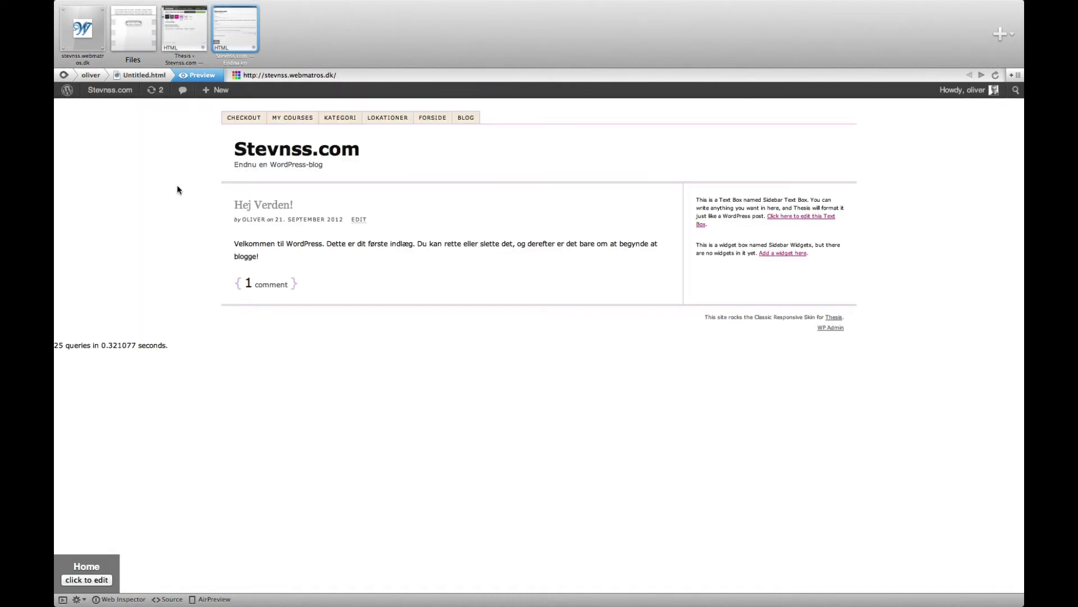
key(super+r)
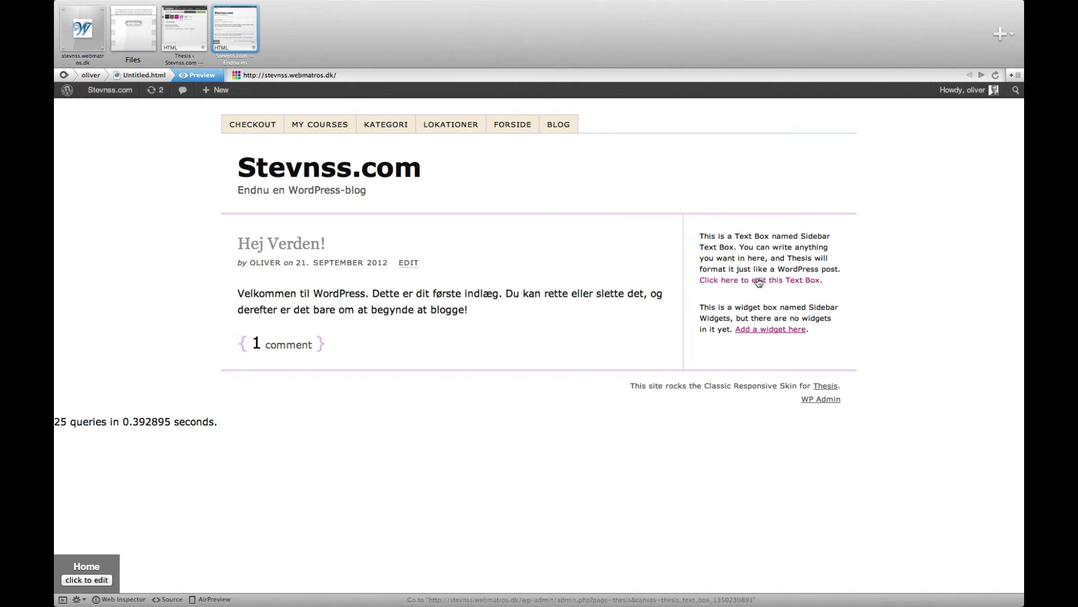
mouse_move(321, 129)
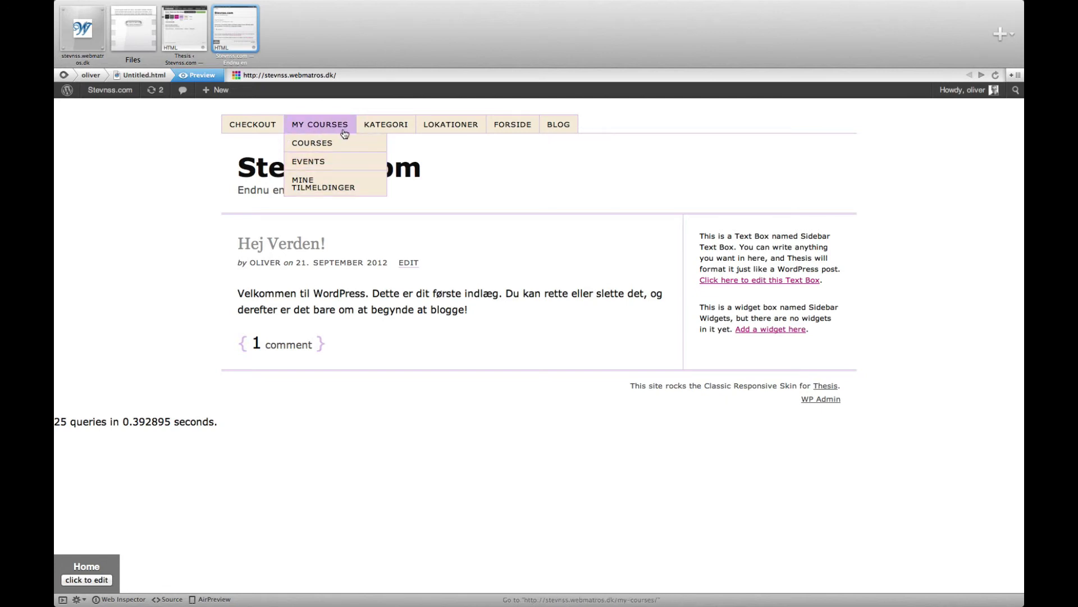
Step: Change the Borders & Highlights color to the complementary mint green BDEBDD in the skin design options and save
click(187, 46)
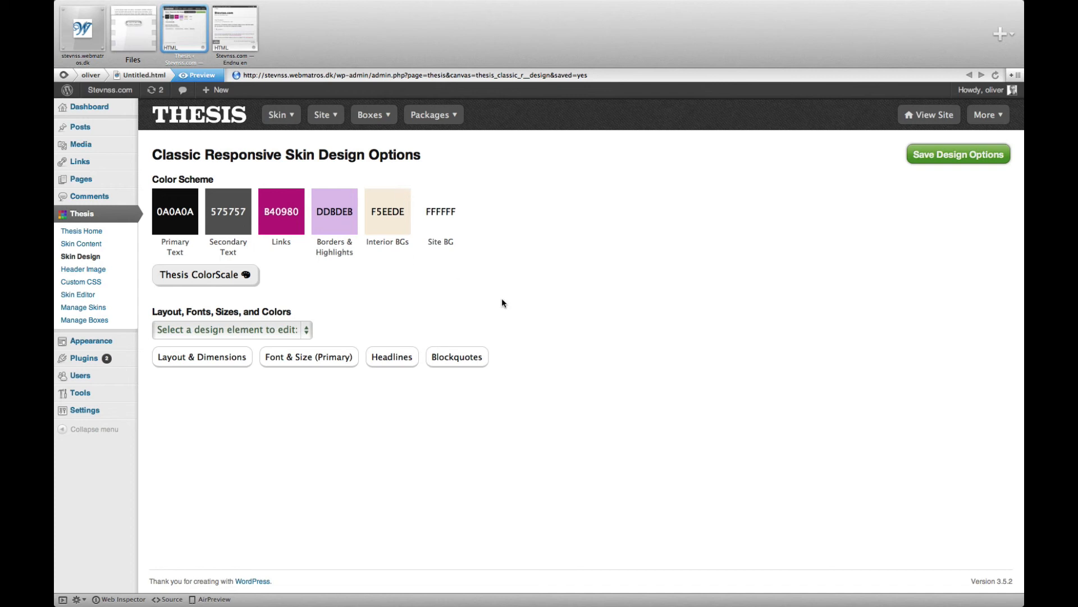
mouse_move(352, 195)
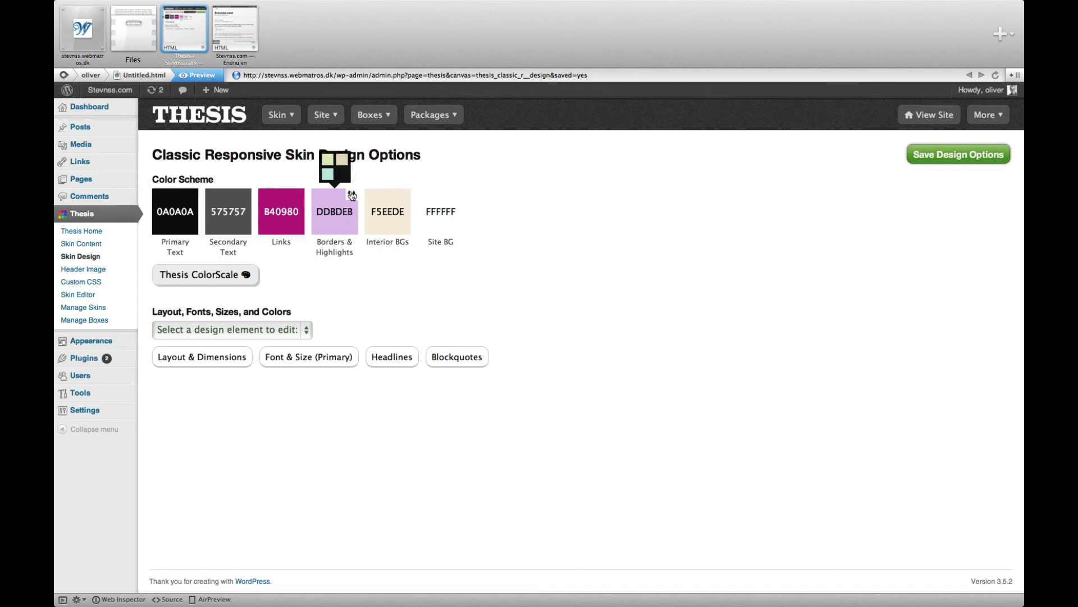
click(329, 167)
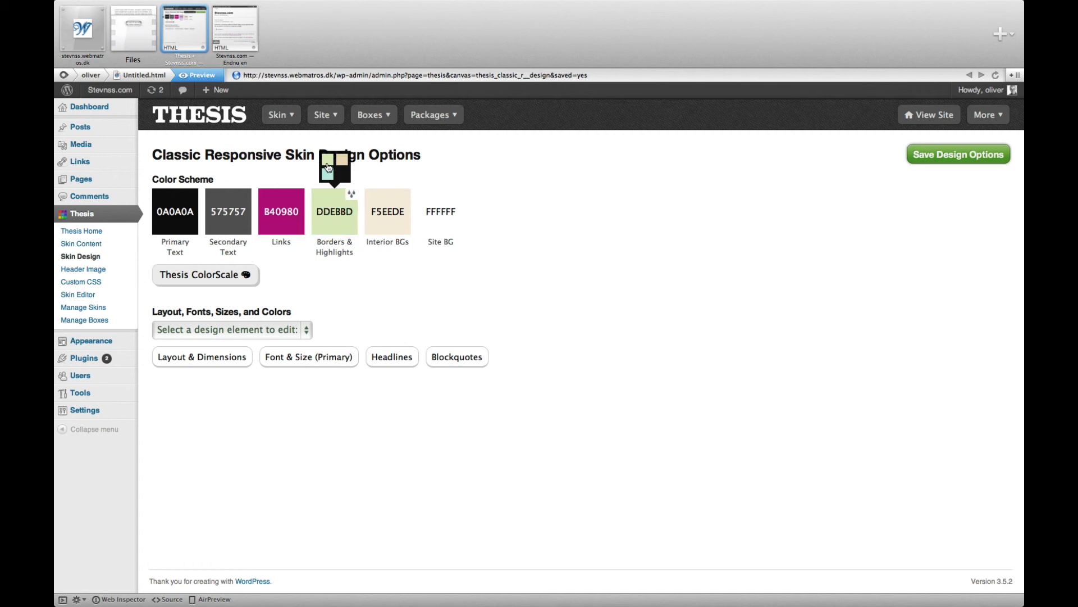
click(327, 175)
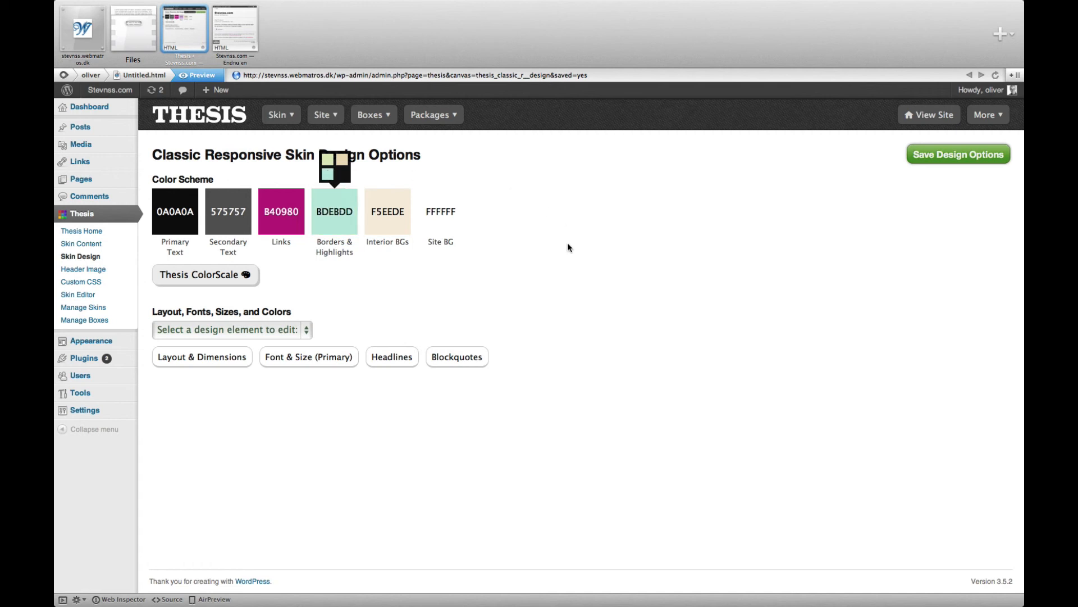
click(933, 162)
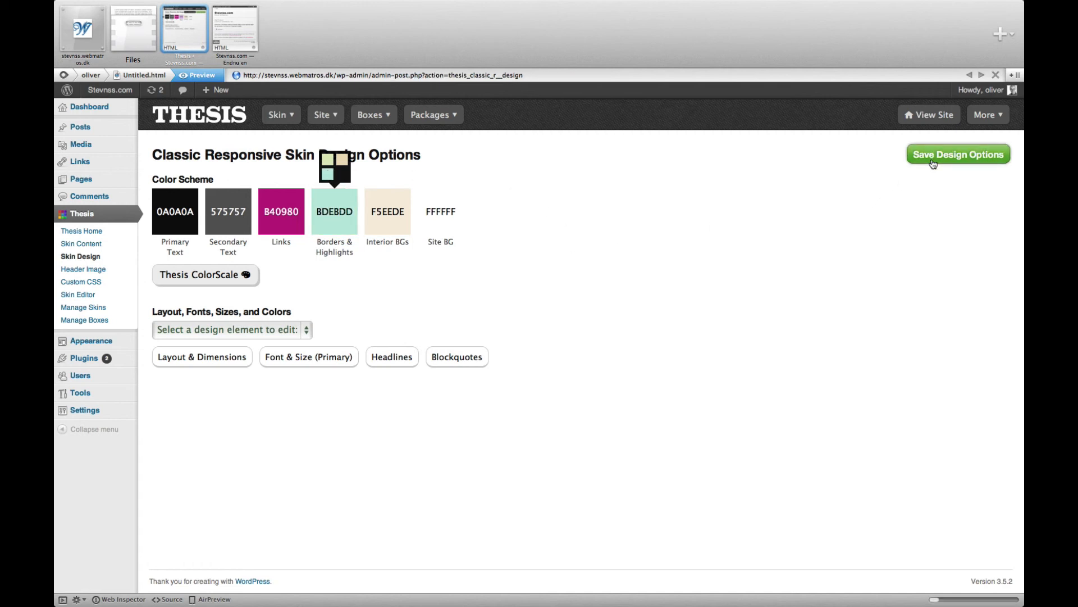